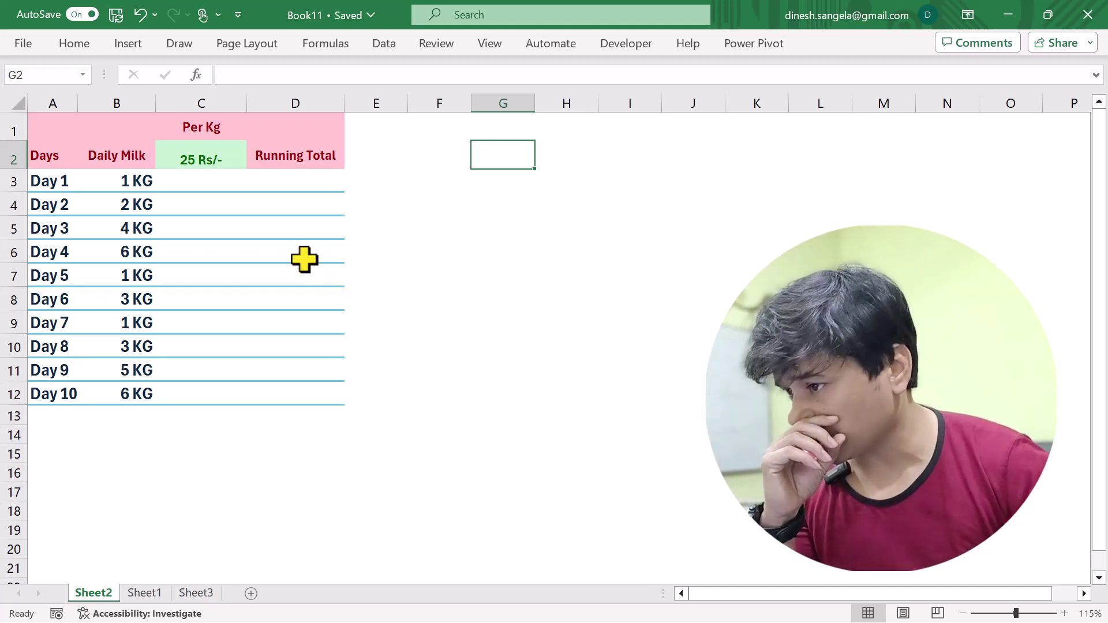
Step: Point out the day list, the daily milk quantities and the 25 Rs/- price in C2
{"action": "left_click_drag", "start_coordinate": [52, 154], "coordinate": [31, 393]}
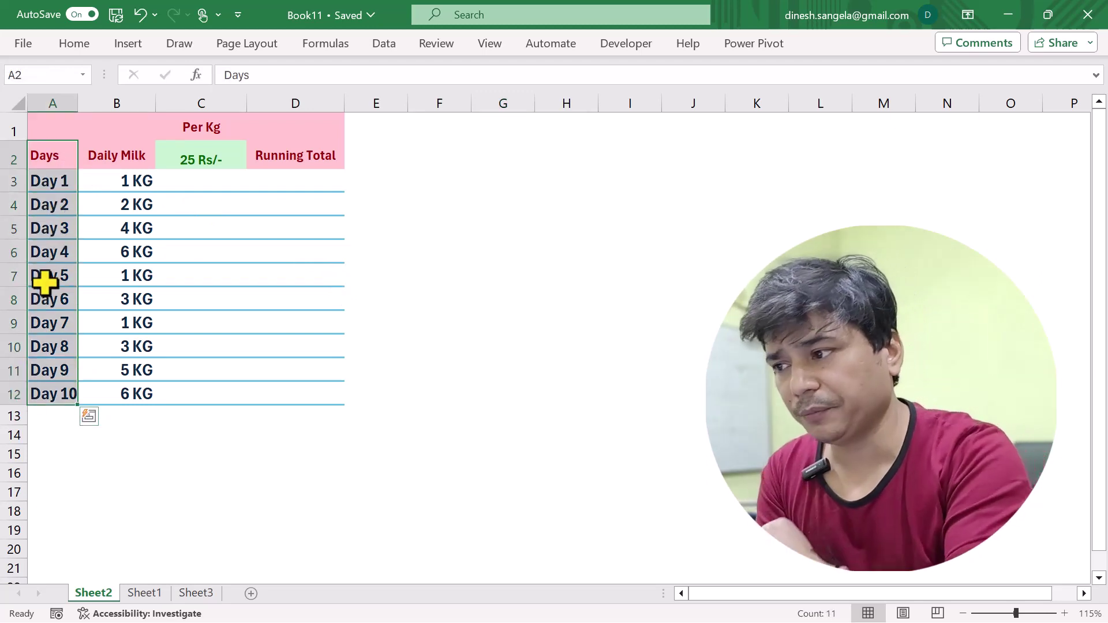
{"action": "left_click_drag", "start_coordinate": [128, 159], "coordinate": [138, 394]}
{"action": "left_click", "coordinate": [126, 199]}
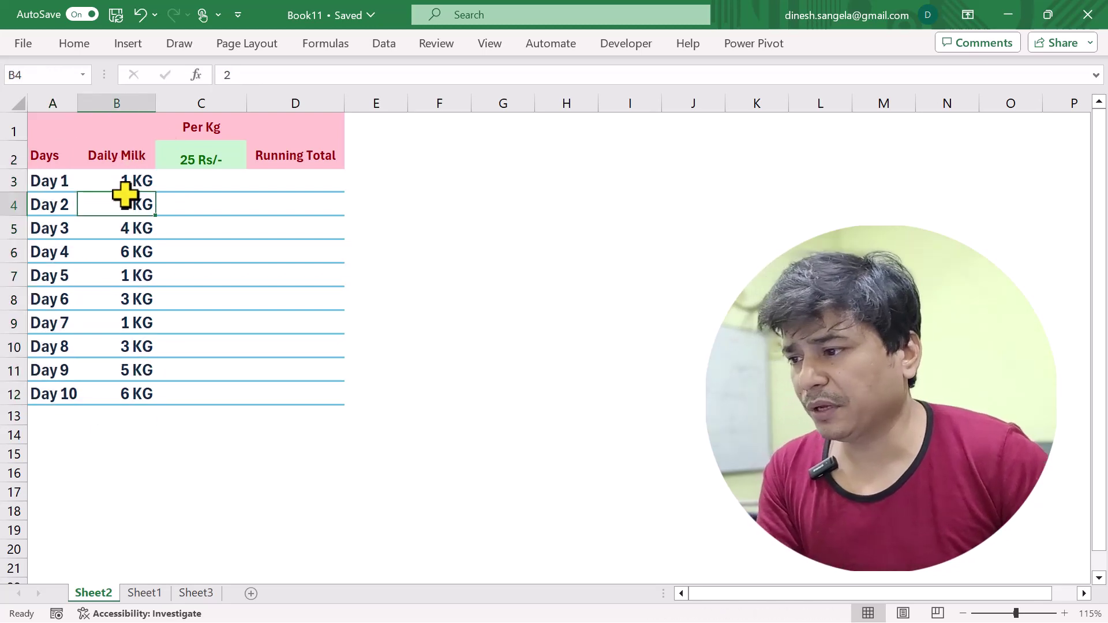
{"action": "left_click", "coordinate": [134, 233]}
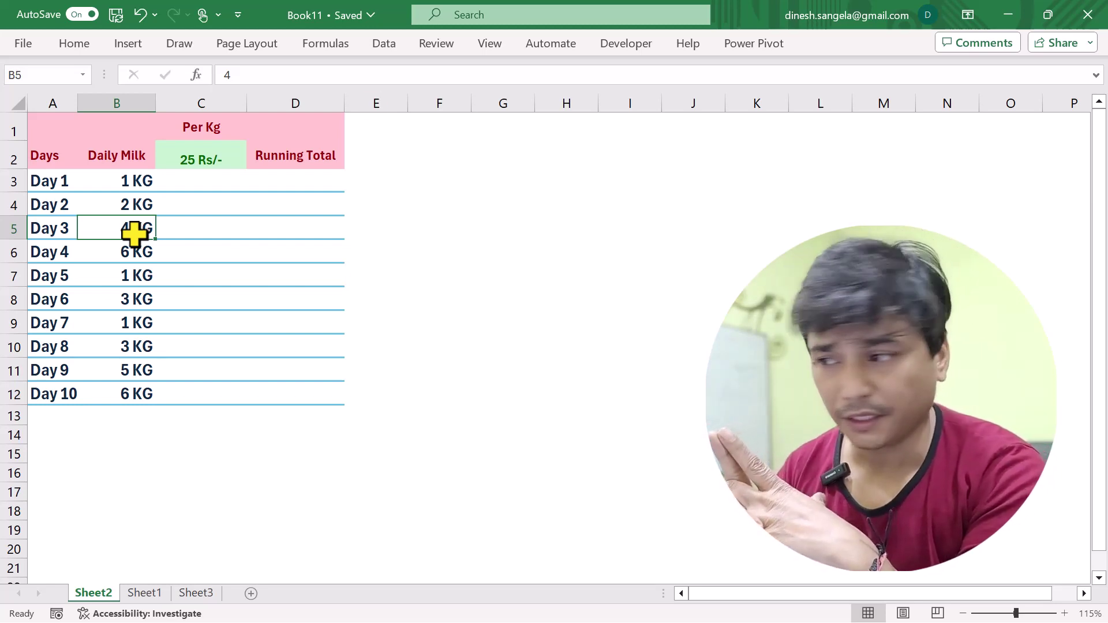
{"action": "left_click", "coordinate": [208, 157]}
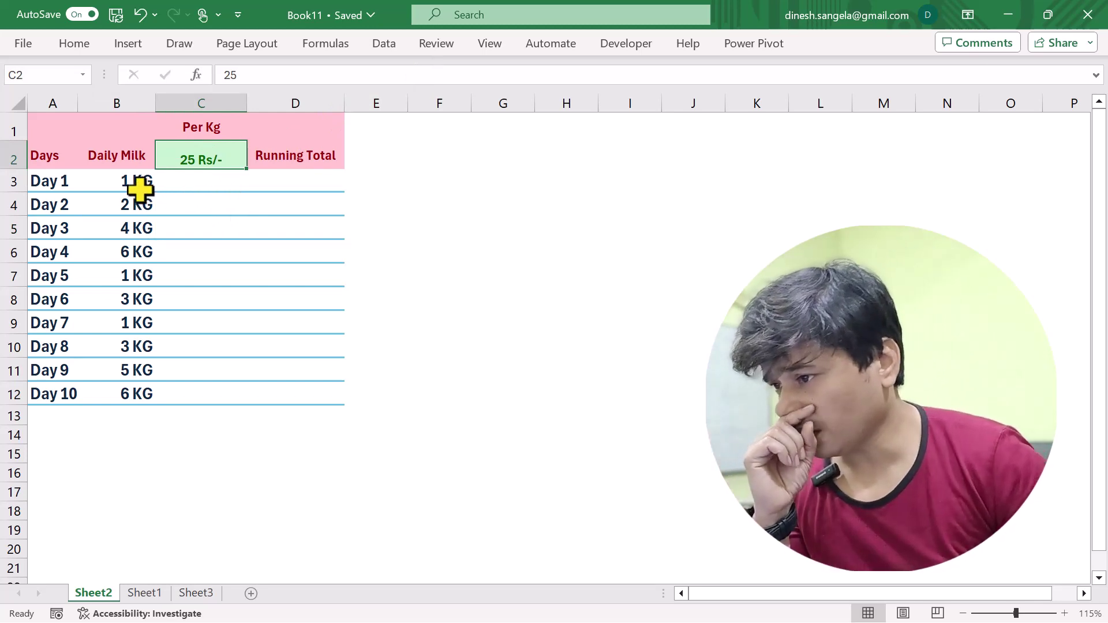
{"action": "left_click_drag", "start_coordinate": [139, 187], "coordinate": [138, 394]}
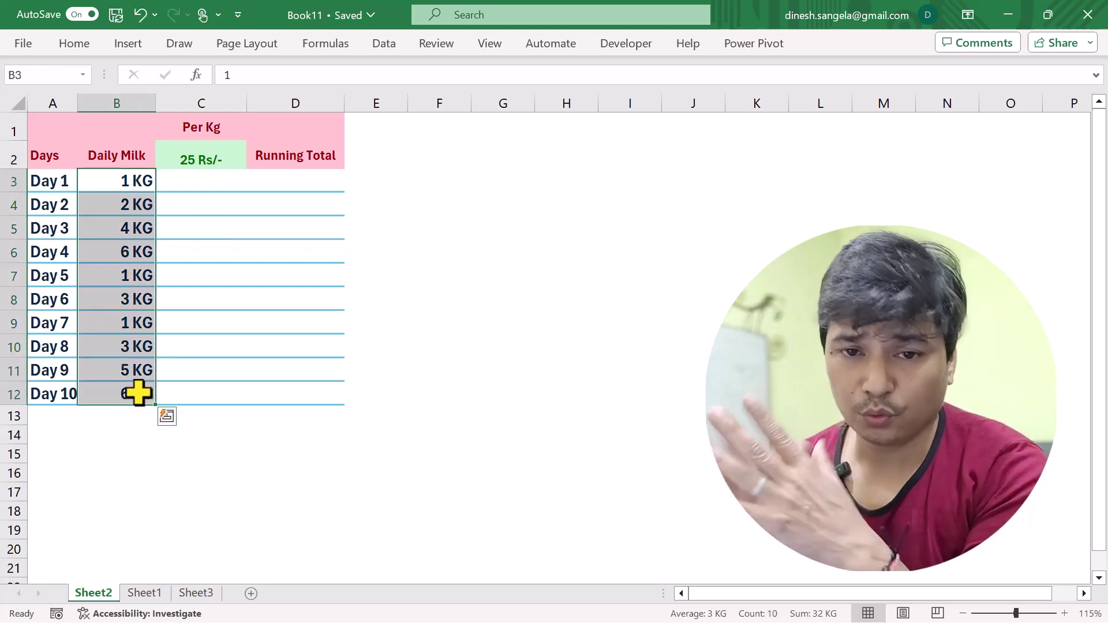
Step: Enter =B3*C2 in C3 so Day 1's cost shows 25
{"action": "left_click", "coordinate": [196, 184]}
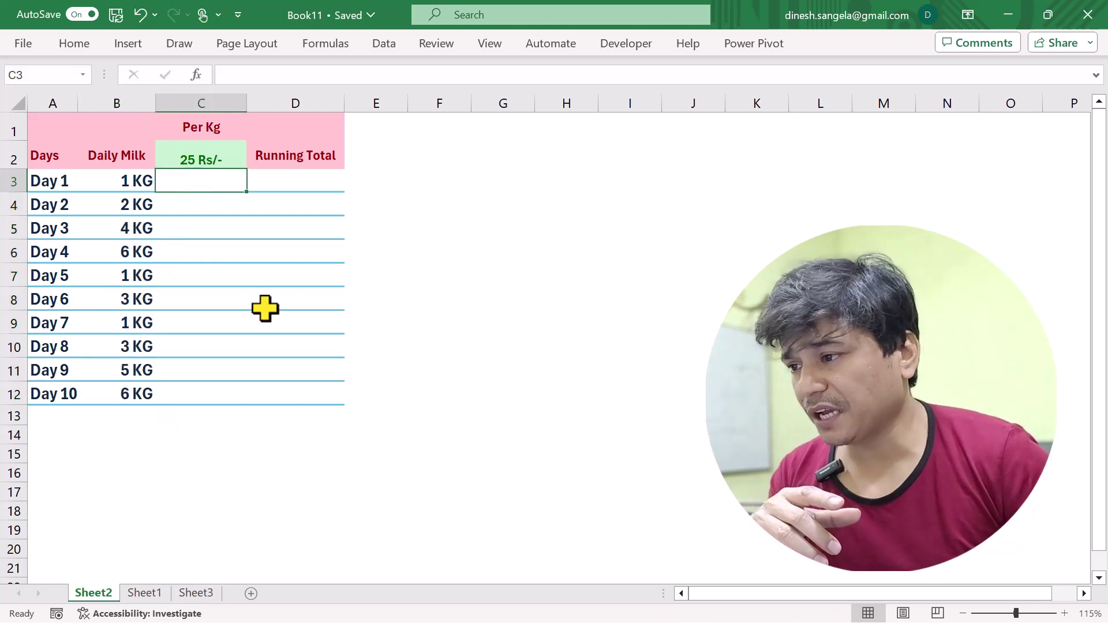
{"action": "type", "text": "="}
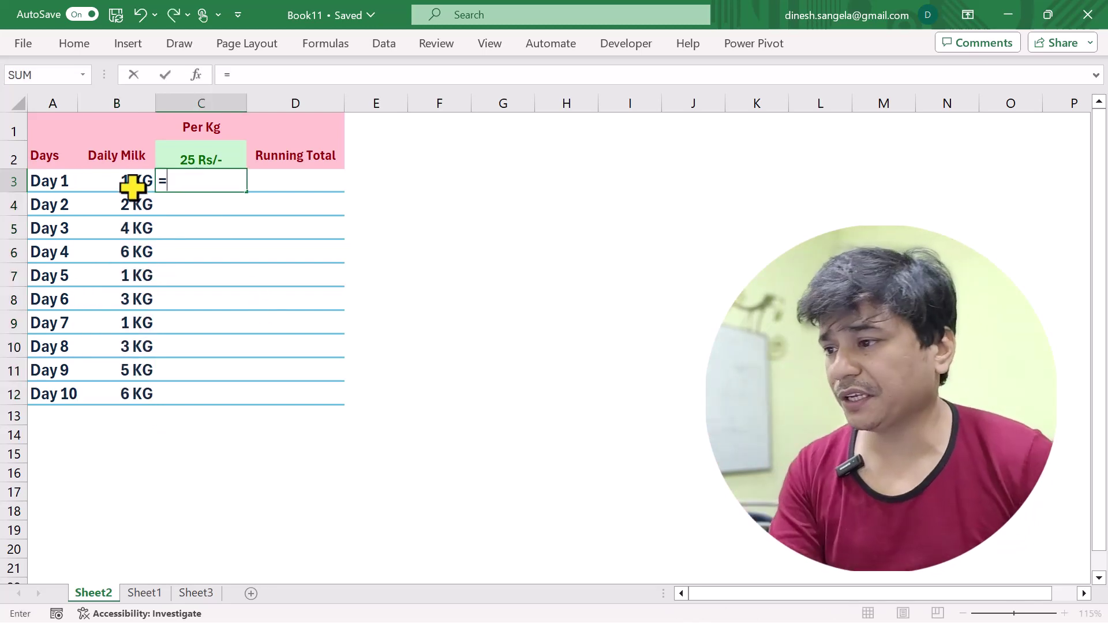
{"action": "left_click", "coordinate": [130, 184]}
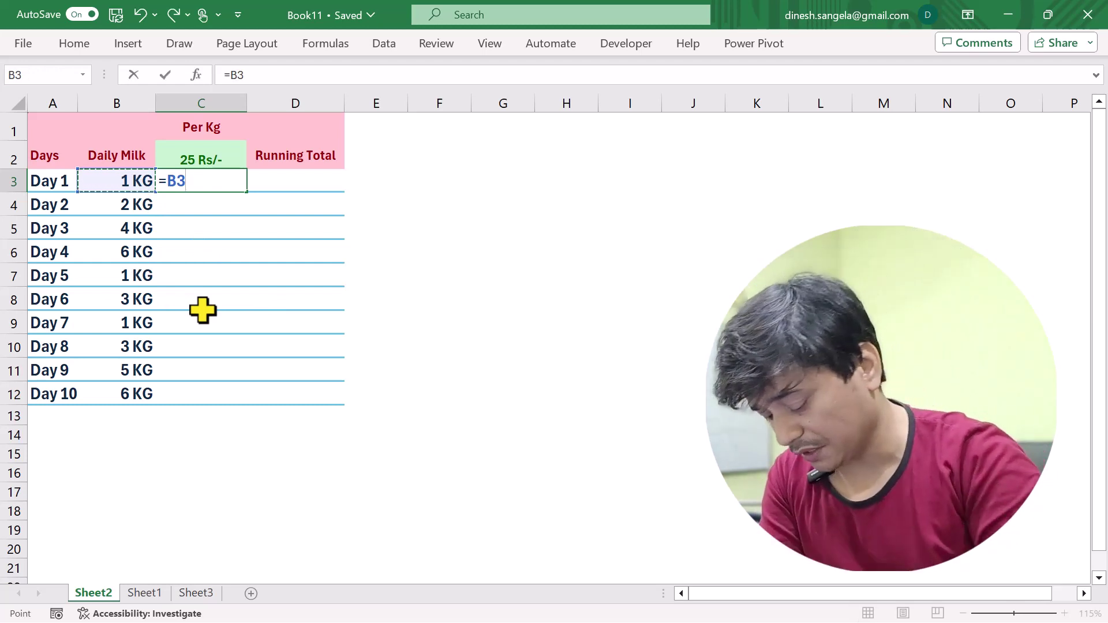
{"action": "type", "text": "*"}
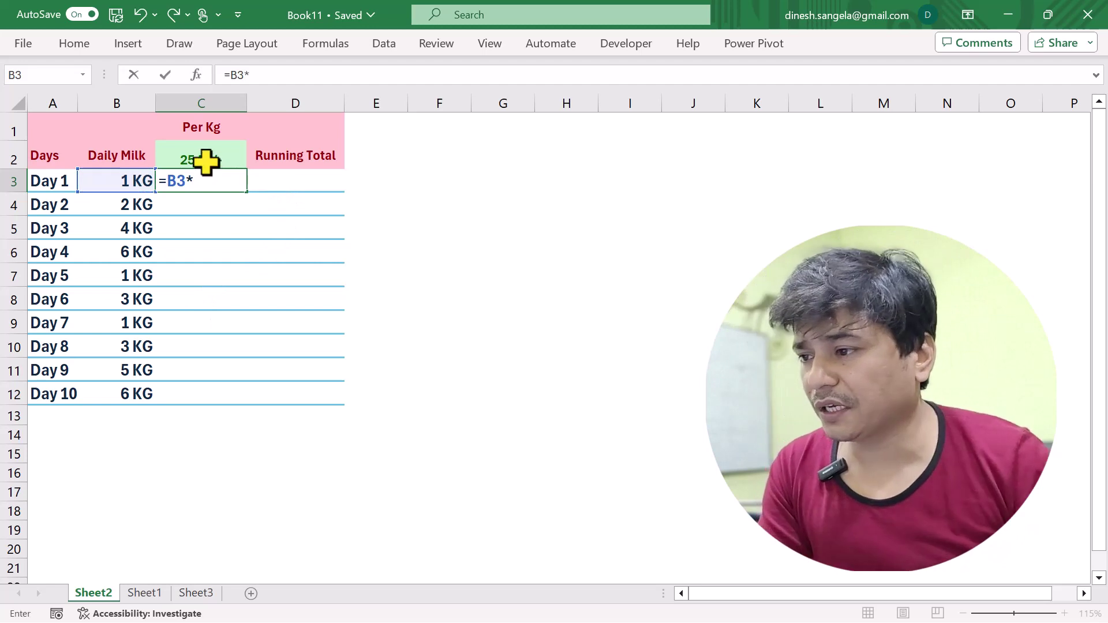
{"action": "left_click", "coordinate": [205, 161]}
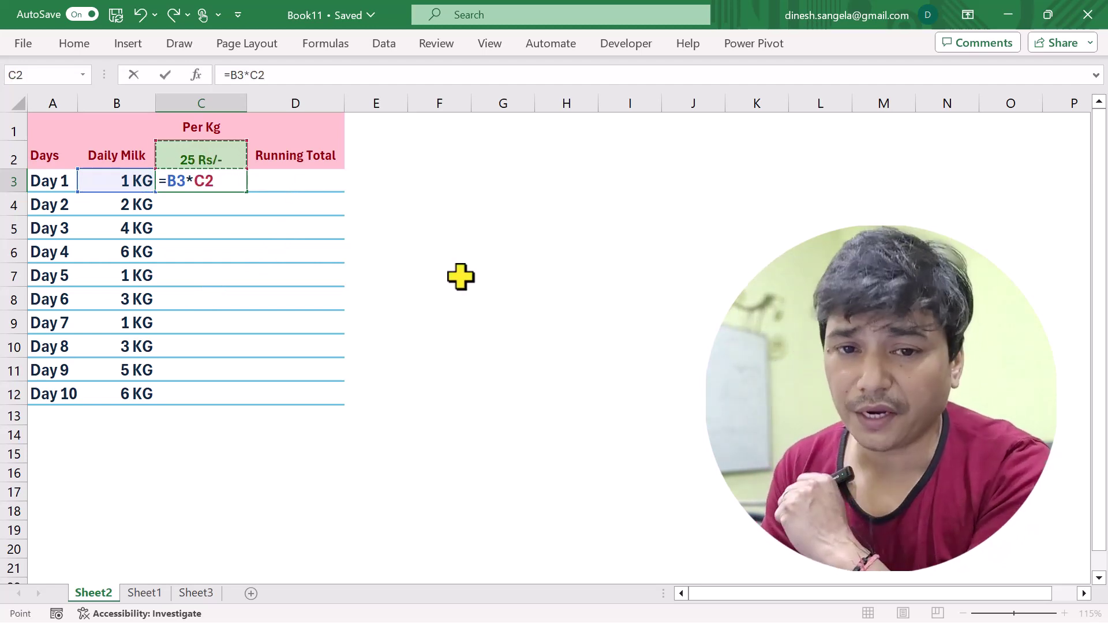
{"action": "key", "text": "Return"}
{"action": "left_click", "coordinate": [235, 180]}
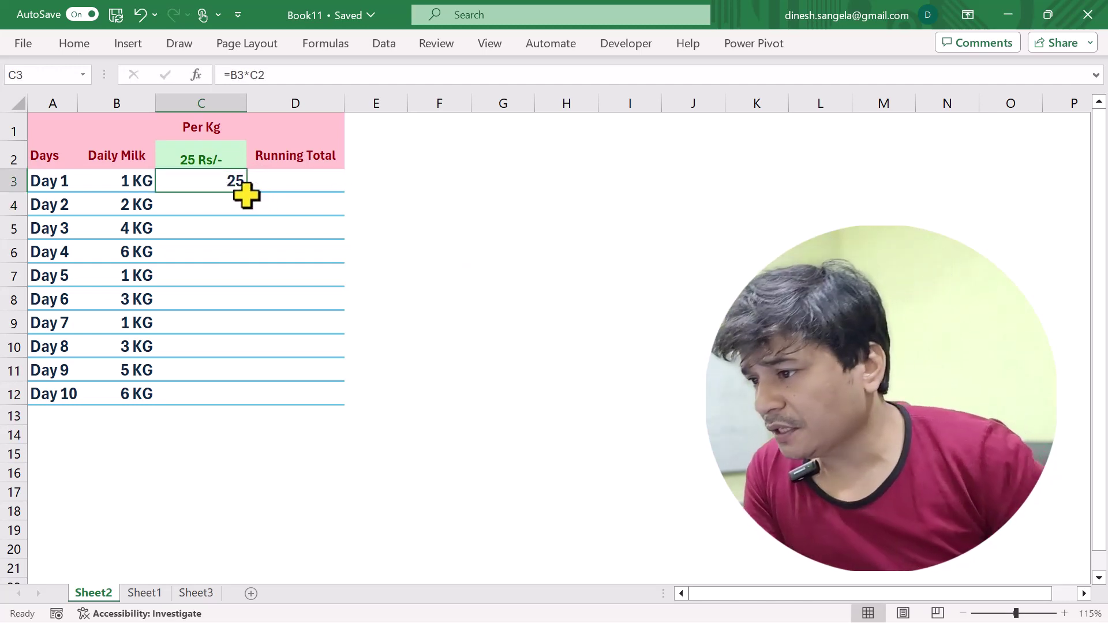
Step: Fill C3's formula down to C5, giving 50 and 200, and inspect C5's =B5*C4
{"action": "left_click_drag", "start_coordinate": [247, 191], "coordinate": [247, 214]}
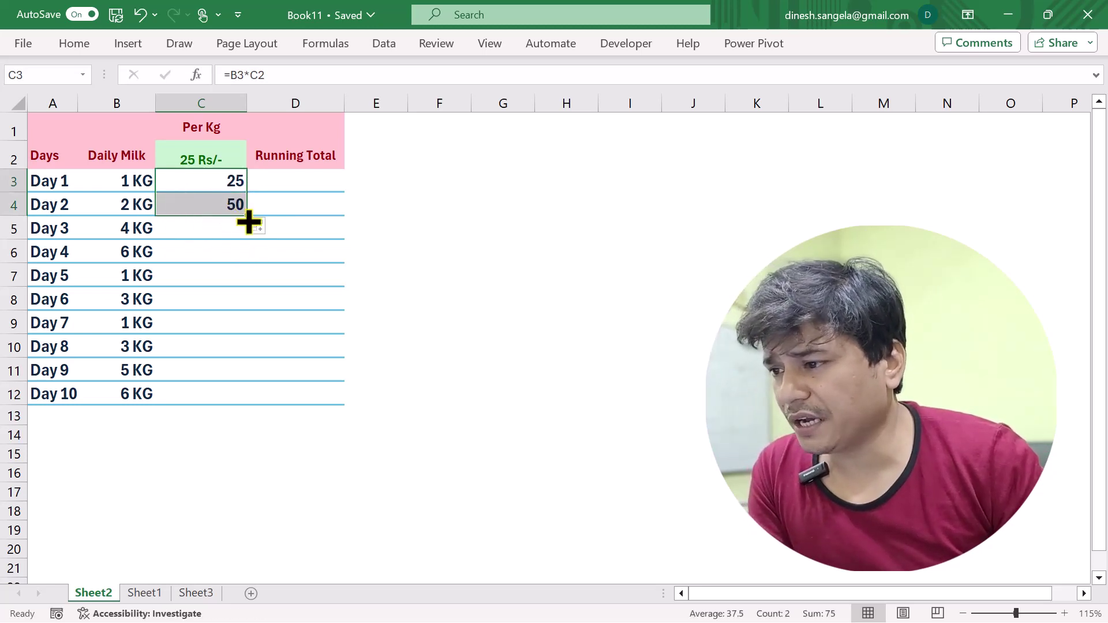
{"action": "left_click_drag", "start_coordinate": [247, 214], "coordinate": [236, 247]}
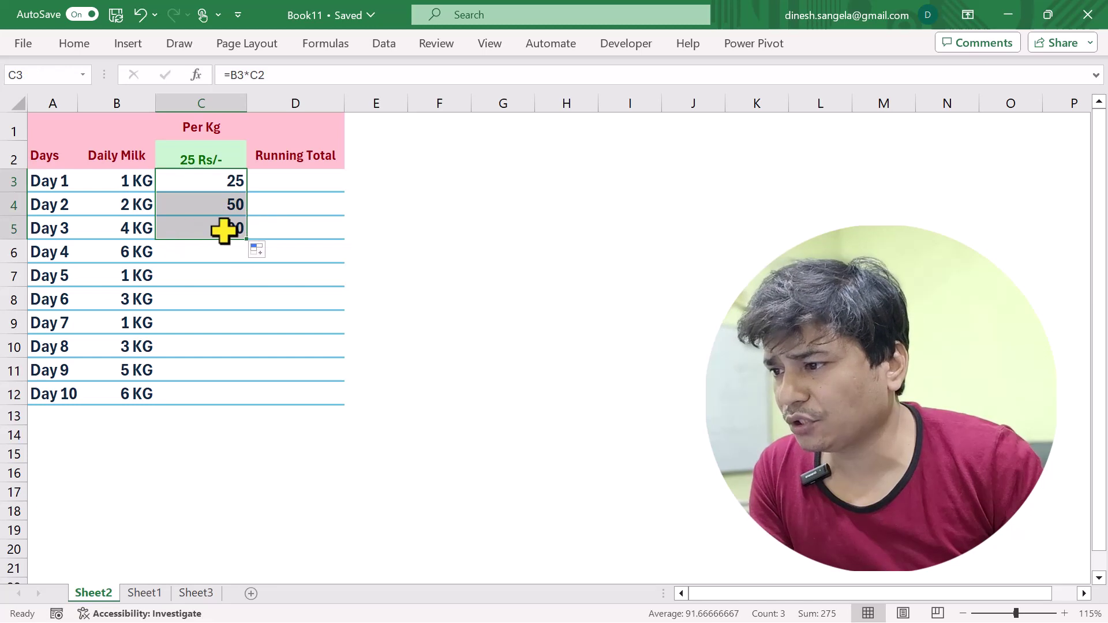
{"action": "left_click", "coordinate": [223, 230]}
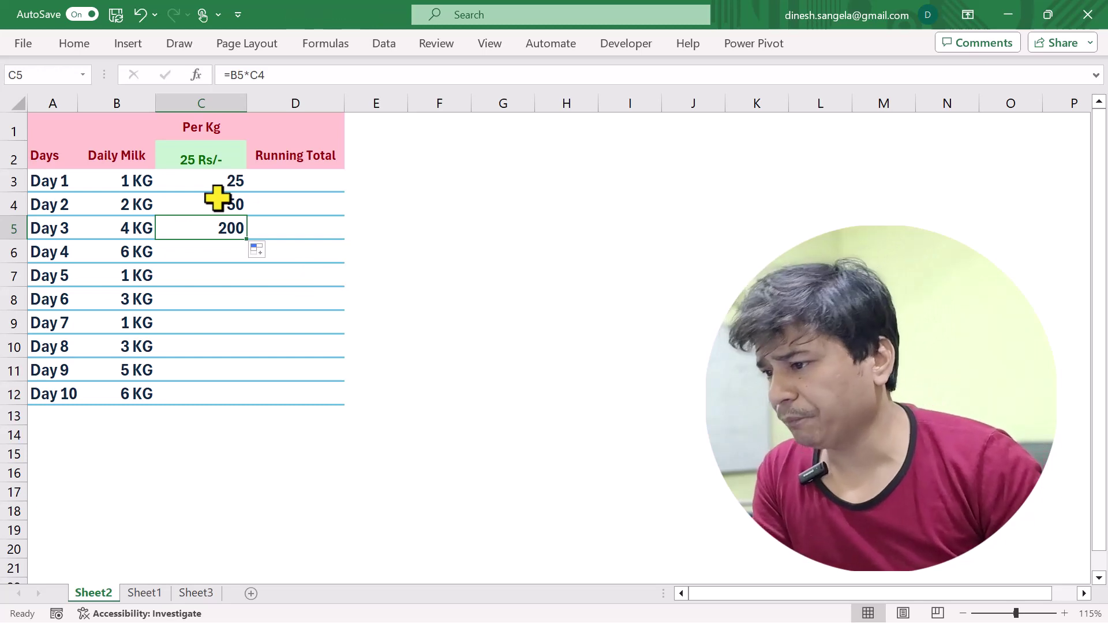
{"action": "left_click_drag", "start_coordinate": [141, 182], "coordinate": [133, 393]}
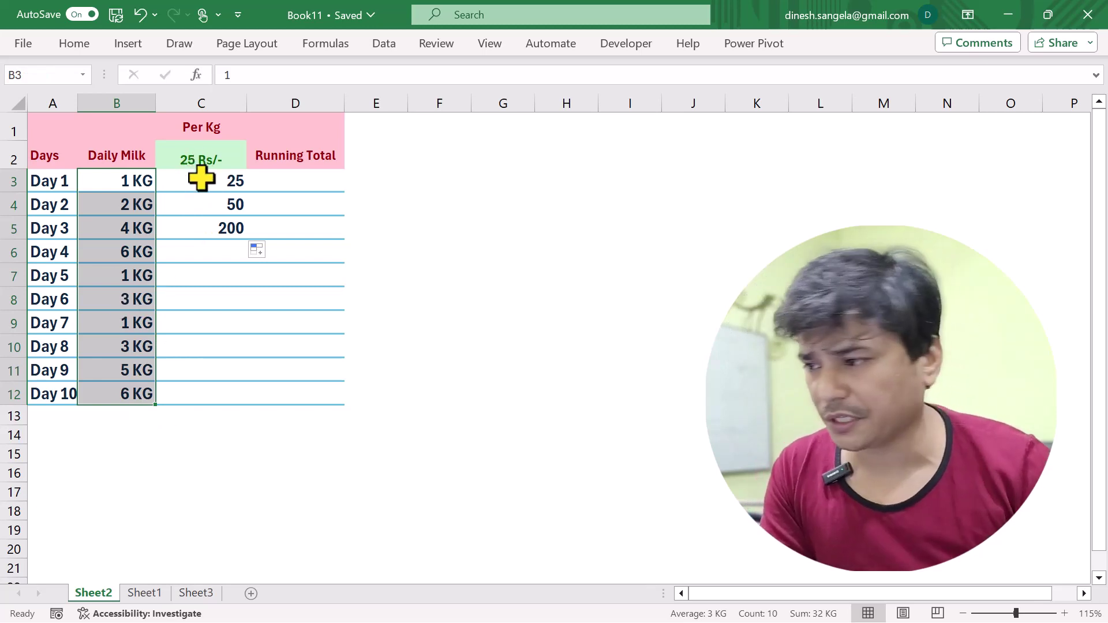
Step: Check the shifted price references in C3, C4 and C5, then delete the contents of C3:C8
{"action": "double_click", "coordinate": [201, 179]}
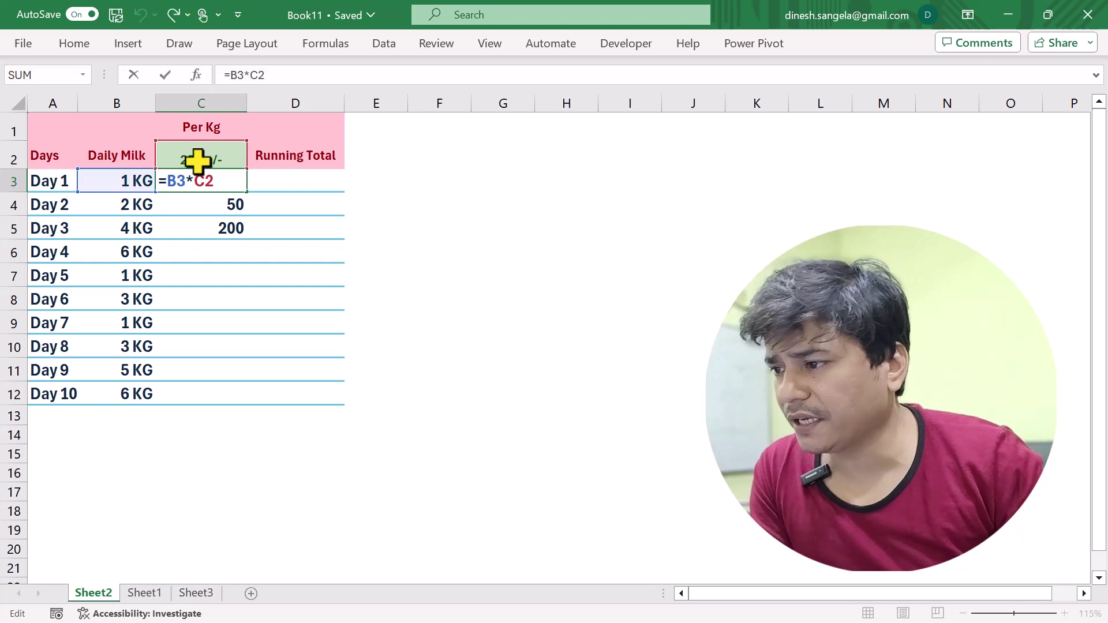
{"action": "key", "text": "Escape"}
{"action": "double_click", "coordinate": [222, 205]}
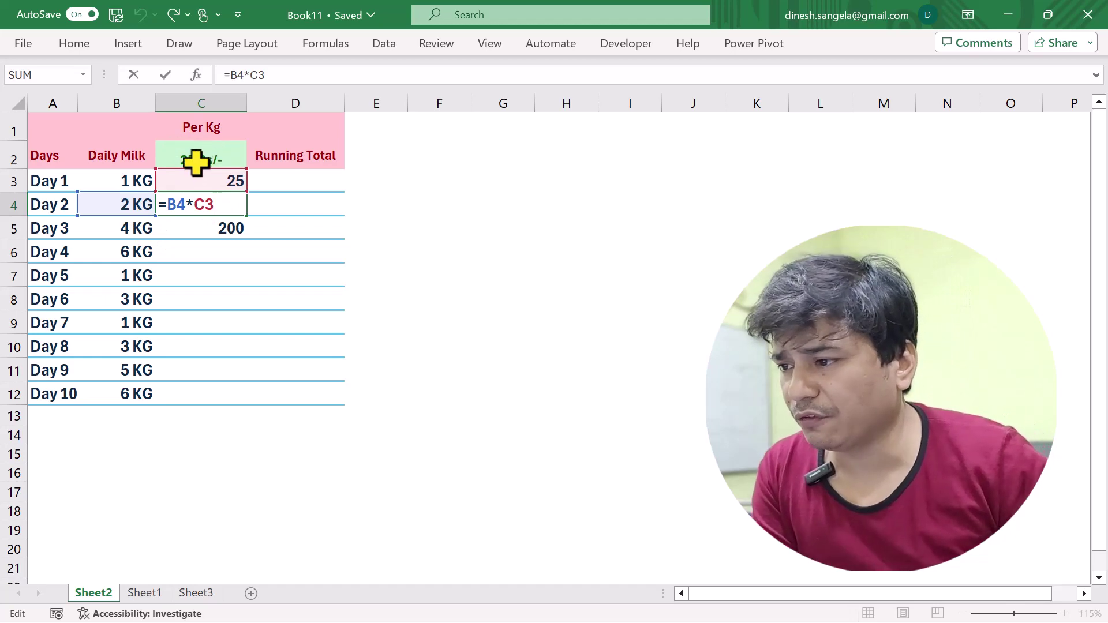
{"action": "key", "text": "Return"}
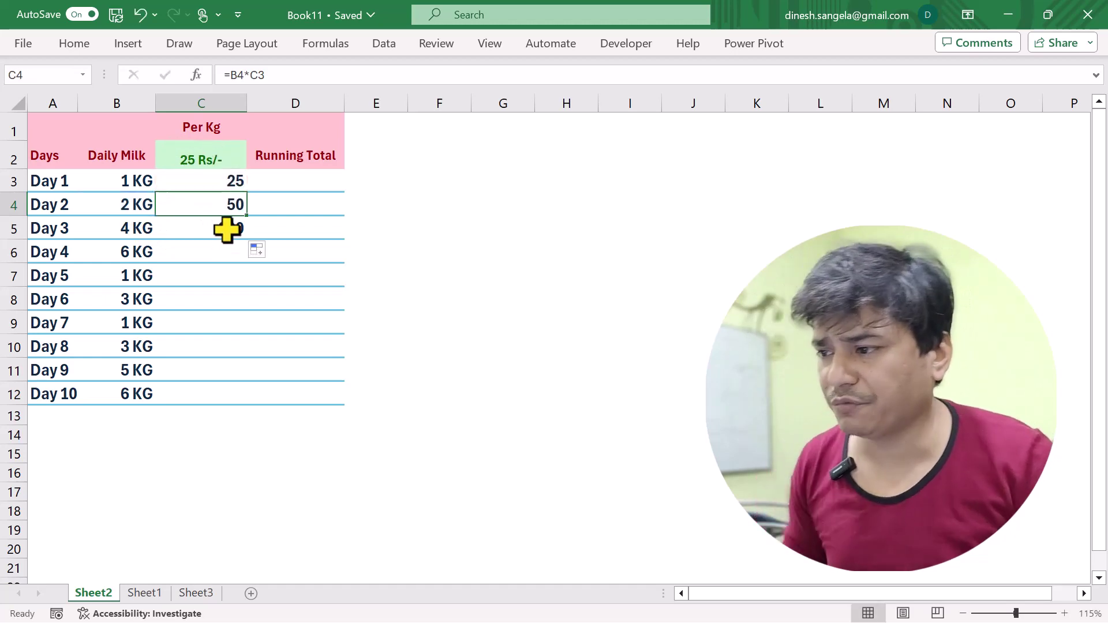
{"action": "double_click", "coordinate": [228, 229]}
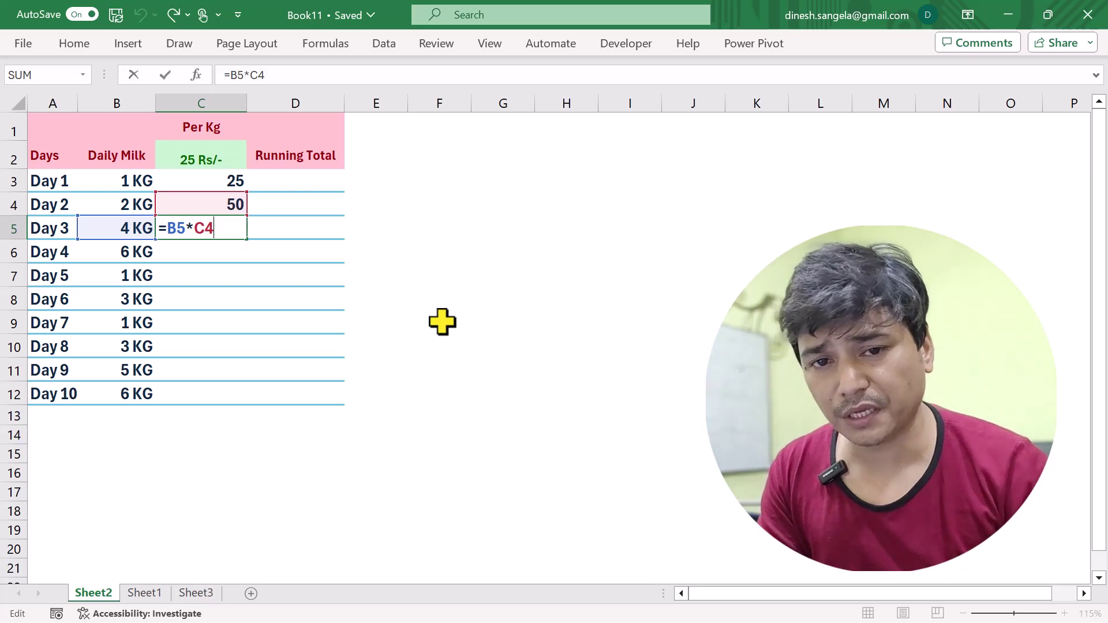
{"action": "left_click", "coordinate": [227, 180]}
{"action": "left_click_drag", "start_coordinate": [221, 237], "coordinate": [222, 299]}
{"action": "key", "text": "Delete"}
Step: Enter =B3*$C$2 in C3, locking the 25 Rs/- price reference
{"action": "left_click", "coordinate": [208, 155]}
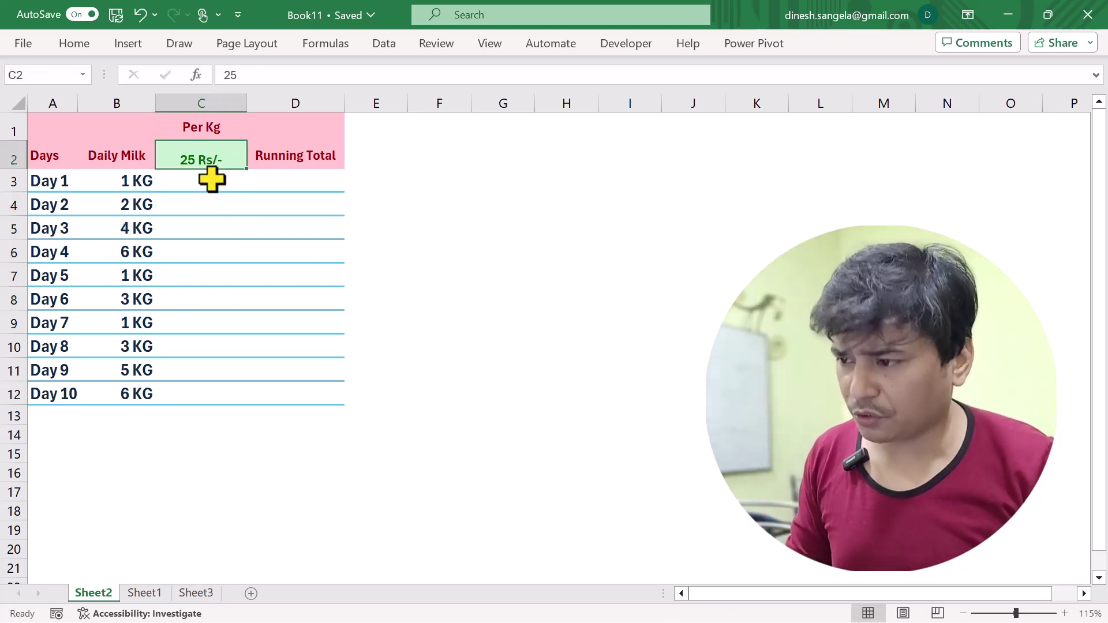
{"action": "left_click", "coordinate": [202, 180]}
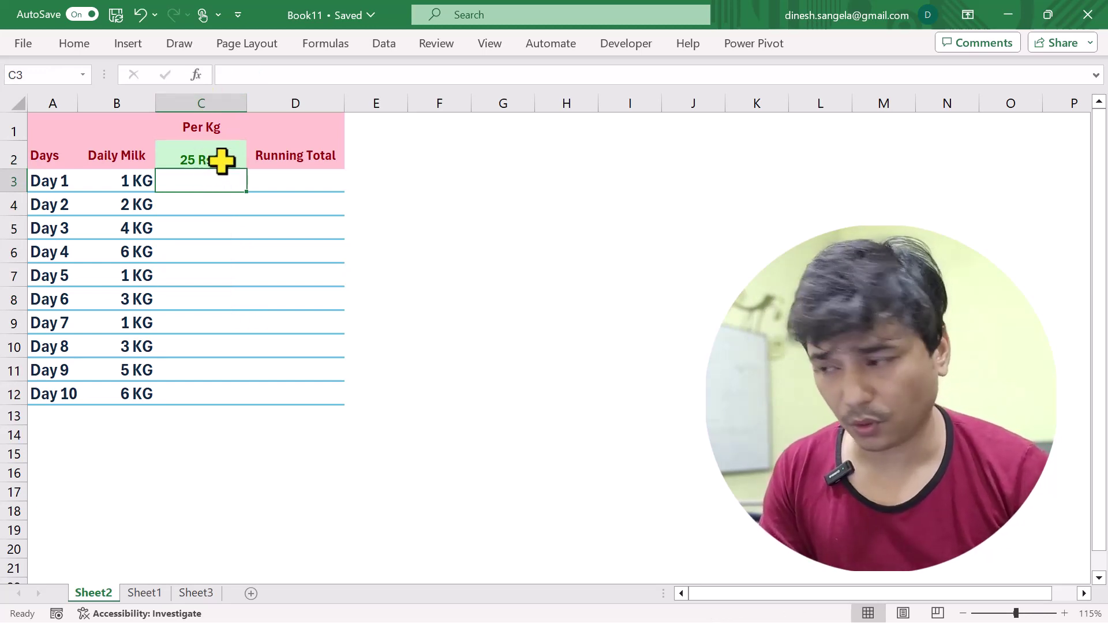
{"action": "type", "text": "="}
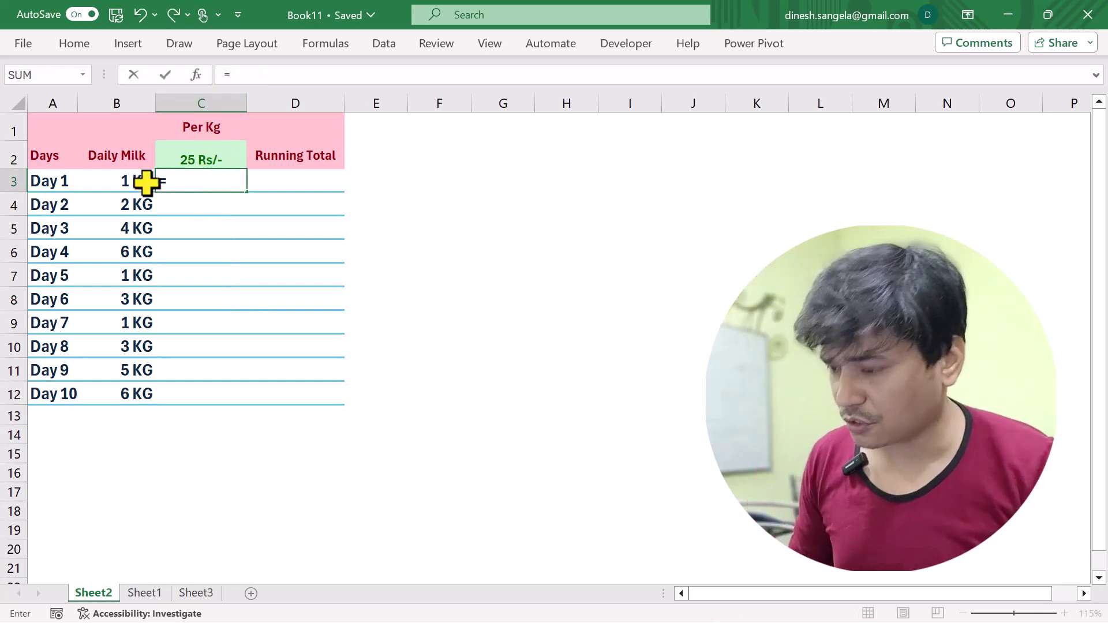
{"action": "left_click", "coordinate": [146, 182]}
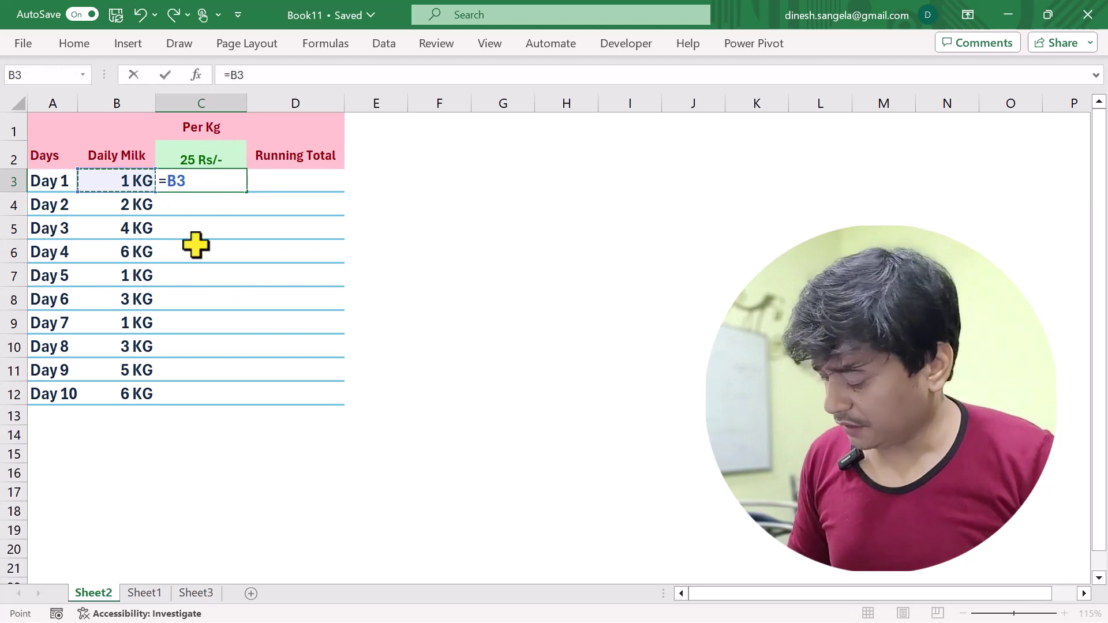
{"action": "type", "text": "*"}
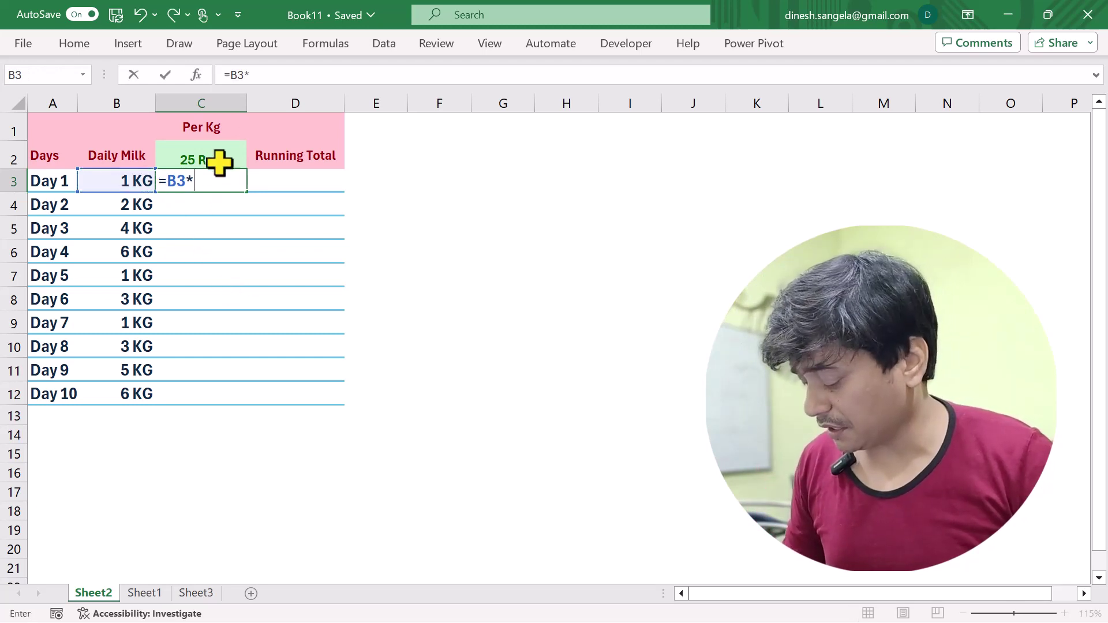
{"action": "left_click", "coordinate": [218, 162]}
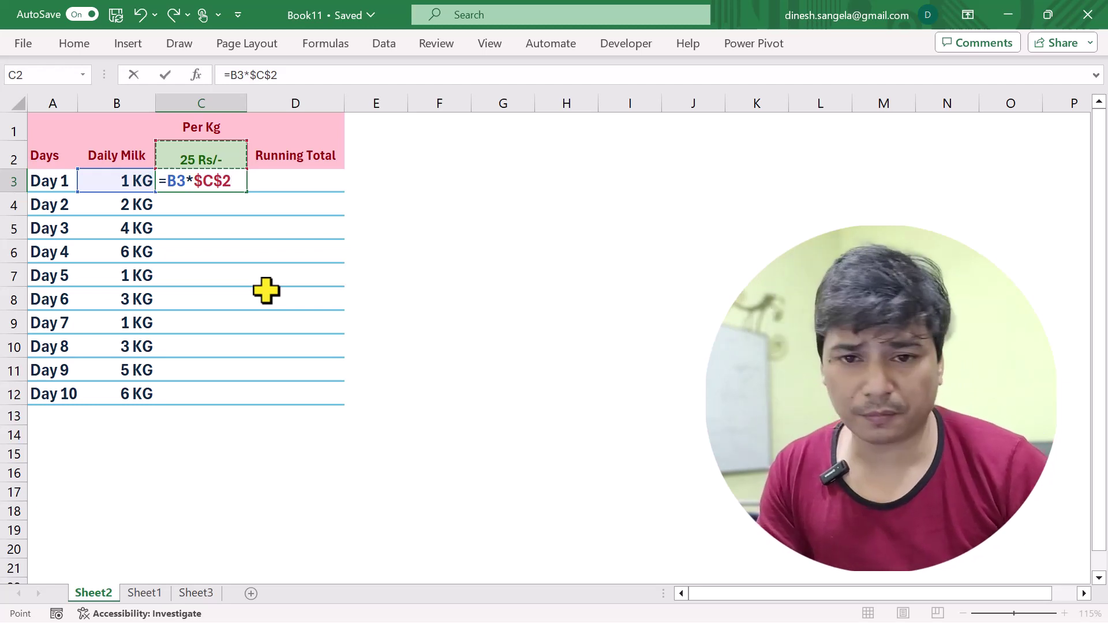
{"action": "left_click_drag", "start_coordinate": [228, 183], "coordinate": [197, 185]}
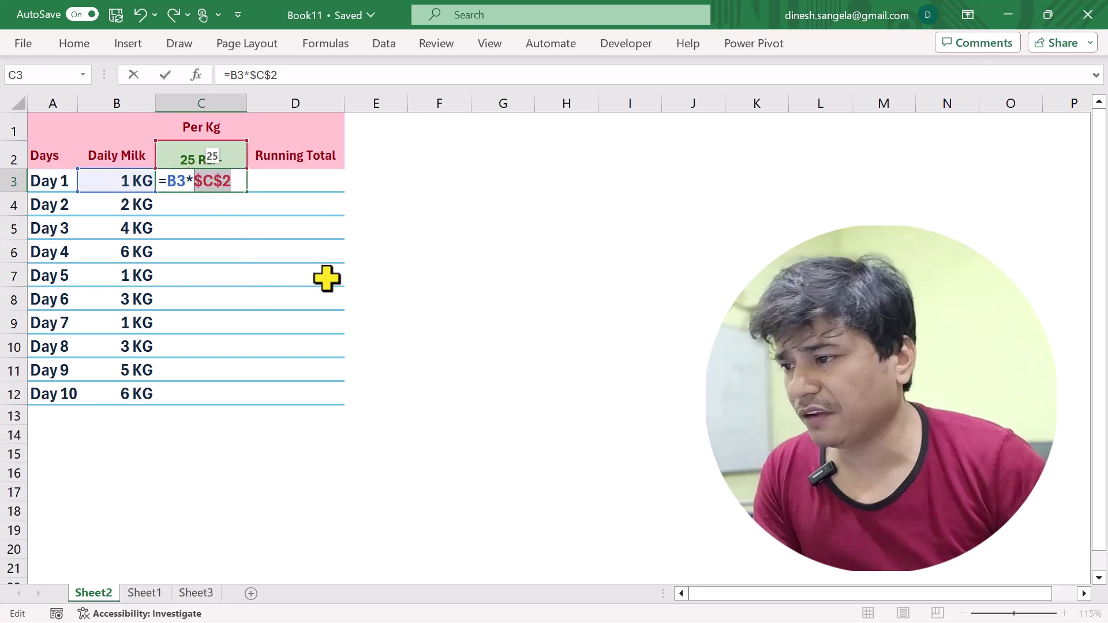
{"action": "key", "text": "Return"}
{"action": "left_click", "coordinate": [232, 178]}
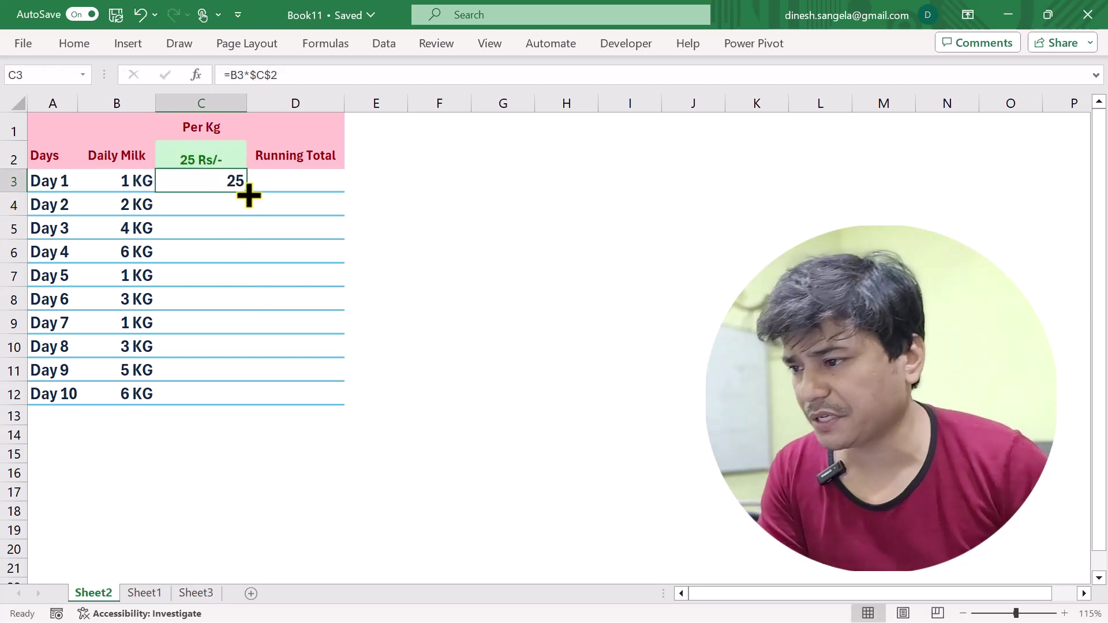
Step: Fill the fixed-price formula down to C12 and check Day 10's copied formula
{"action": "left_click_drag", "start_coordinate": [248, 197], "coordinate": [250, 405]}
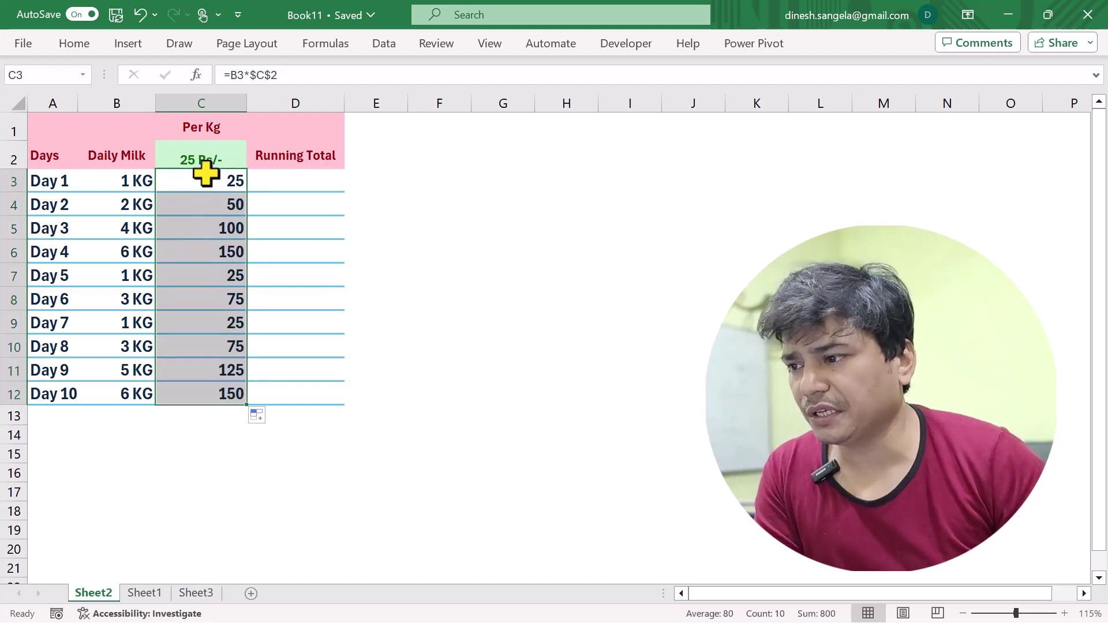
{"action": "left_click_drag", "start_coordinate": [206, 173], "coordinate": [224, 402]}
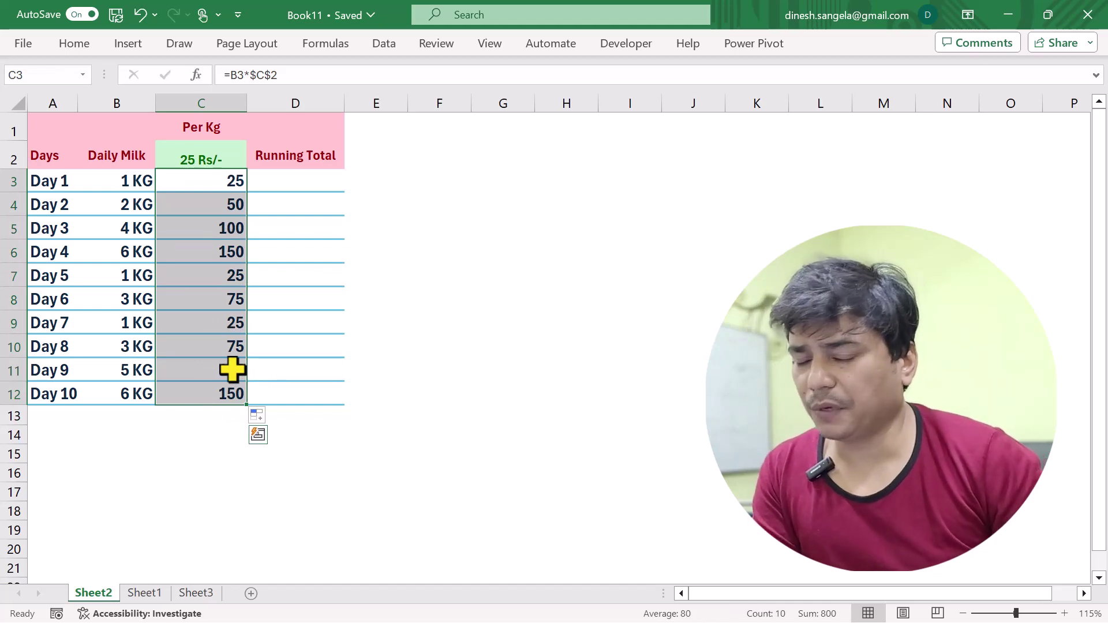
{"action": "left_click_drag", "start_coordinate": [202, 179], "coordinate": [209, 234]}
{"action": "left_click", "coordinate": [221, 395]}
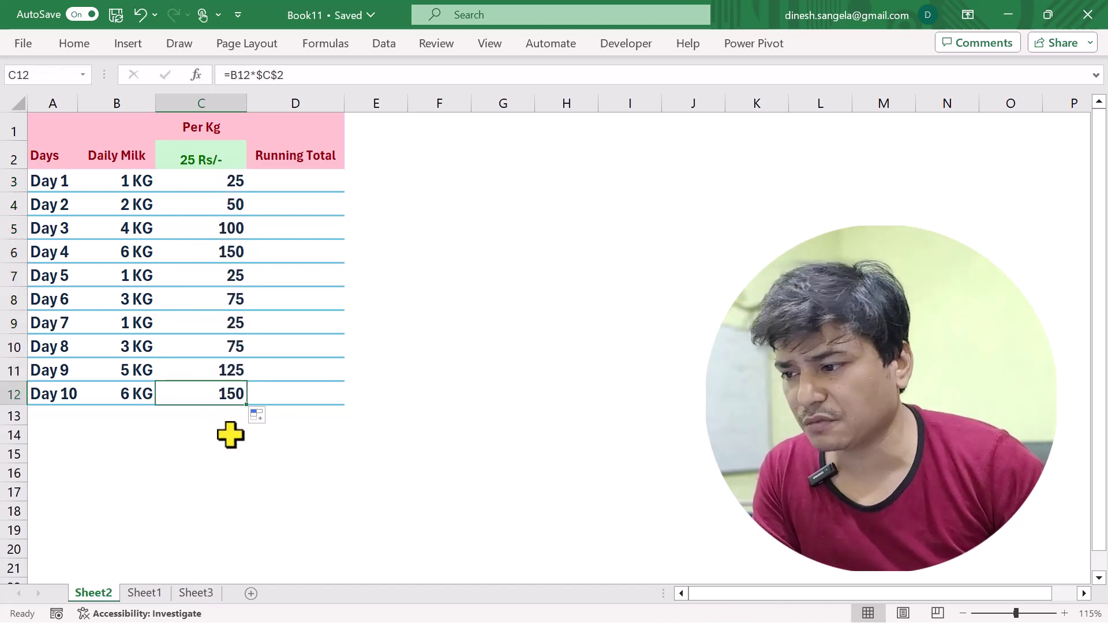
Step: Enter =C3 in D3 as the first running total, 25
{"action": "left_click", "coordinate": [290, 183]}
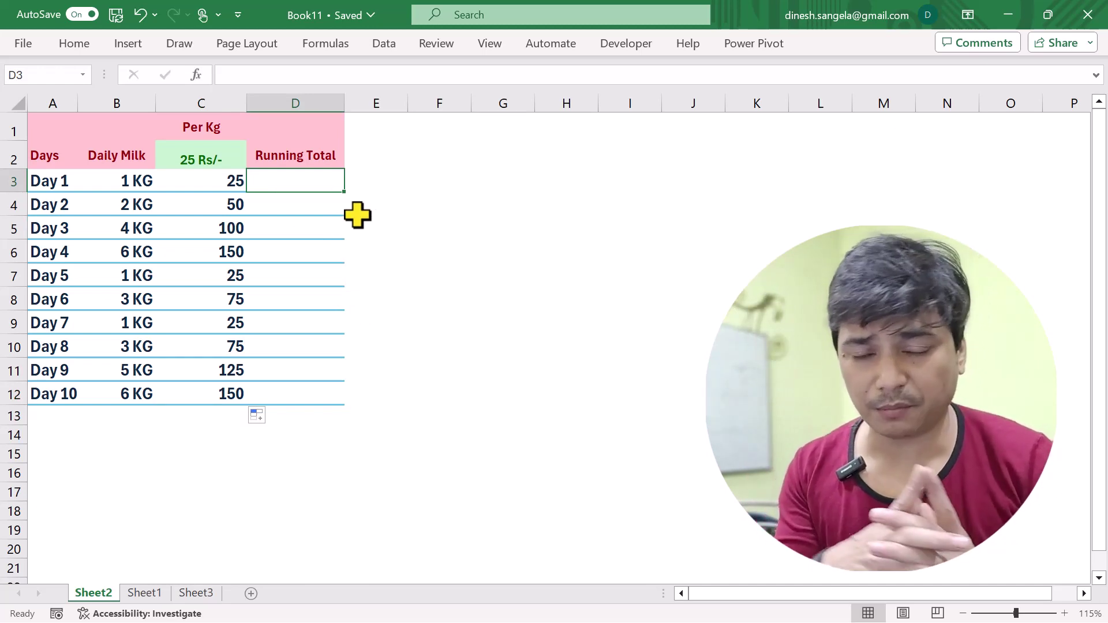
{"action": "type", "text": "="}
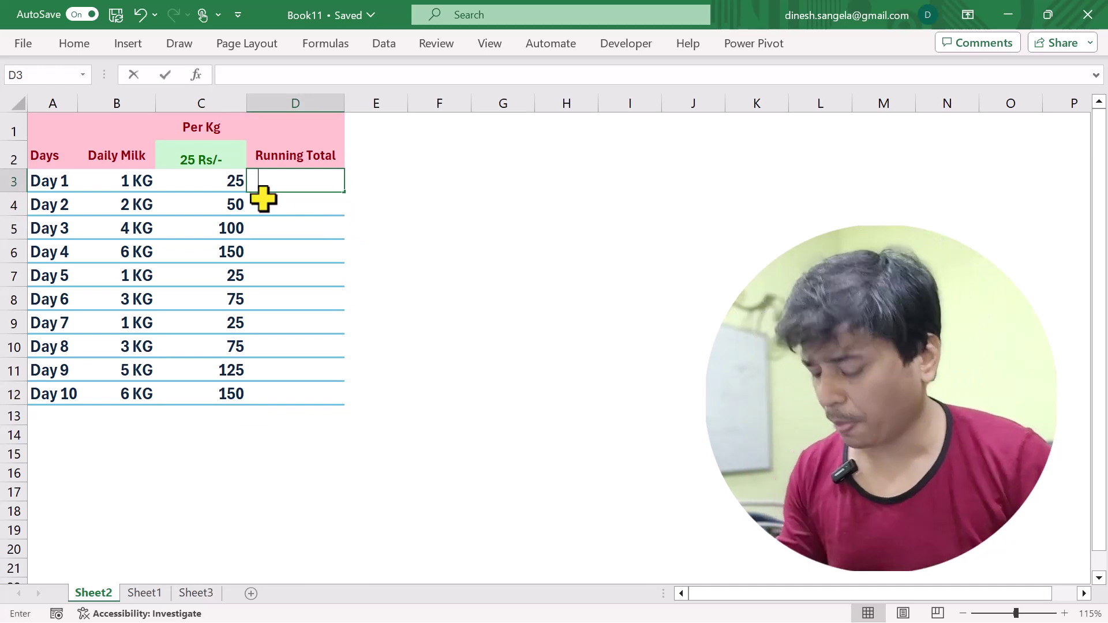
{"action": "left_click", "coordinate": [234, 180]}
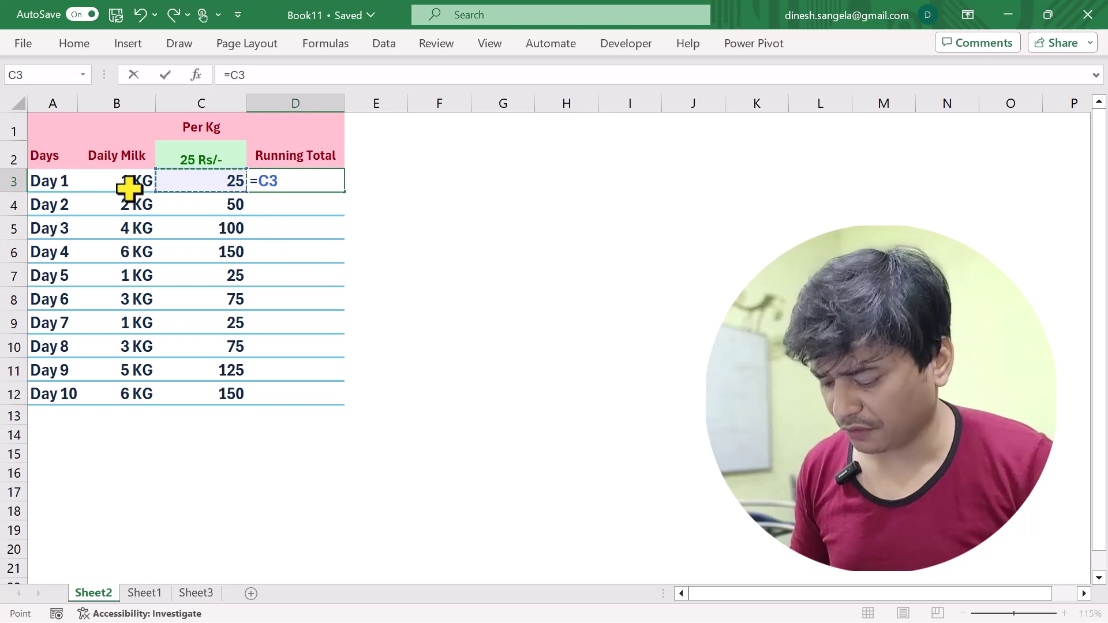
{"action": "key", "text": "Return"}
{"action": "left_click", "coordinate": [306, 179]}
{"action": "left_click", "coordinate": [317, 203]}
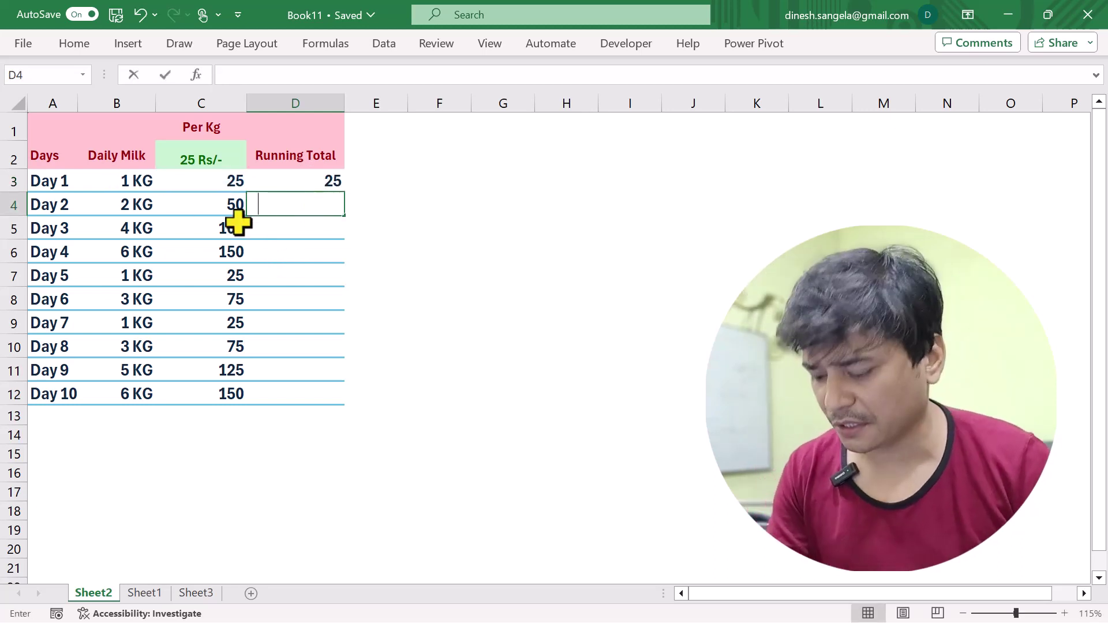
Step: Enter =C4+D3 in D4 for a Day 2 running total of 75
{"action": "type", "text": "="}
{"action": "left_click", "coordinate": [227, 209]}
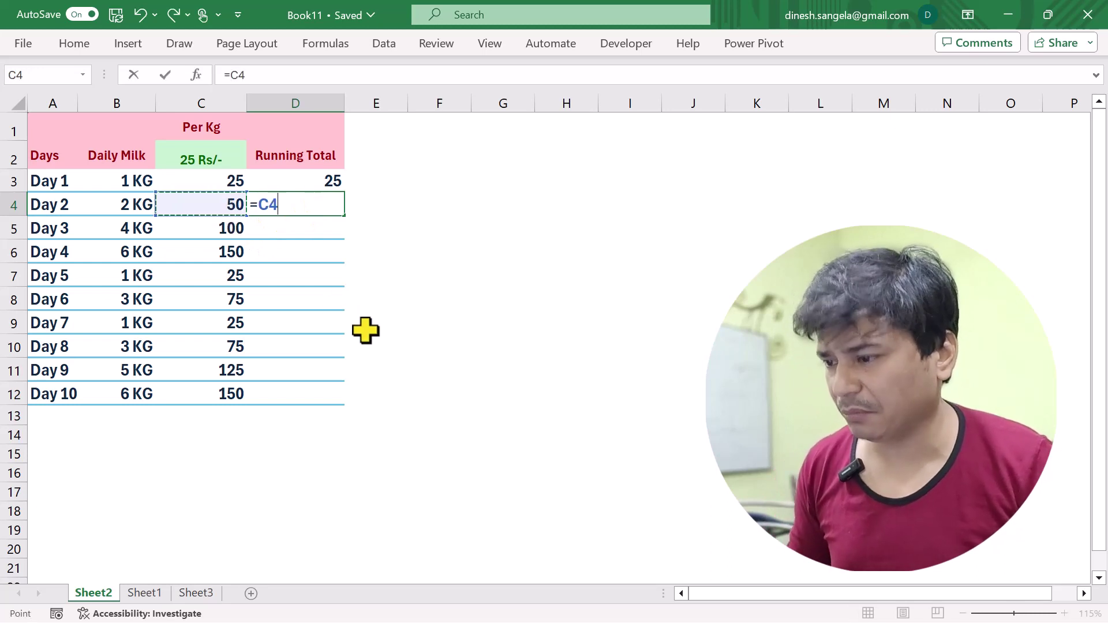
{"action": "type", "text": "+"}
{"action": "left_click", "coordinate": [324, 179]}
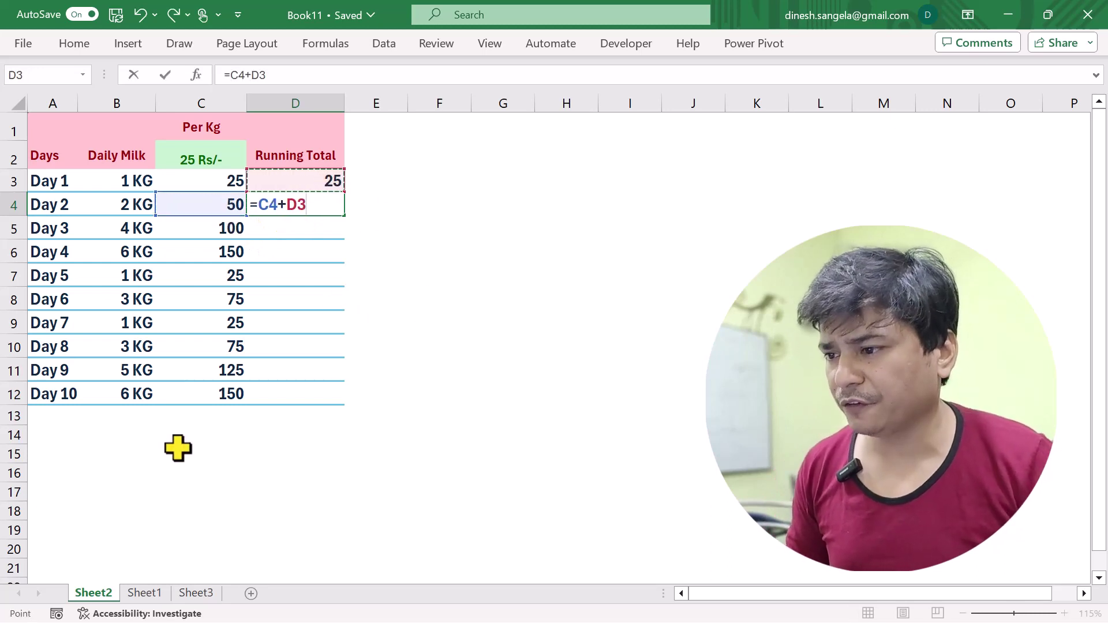
{"action": "key", "text": "Return"}
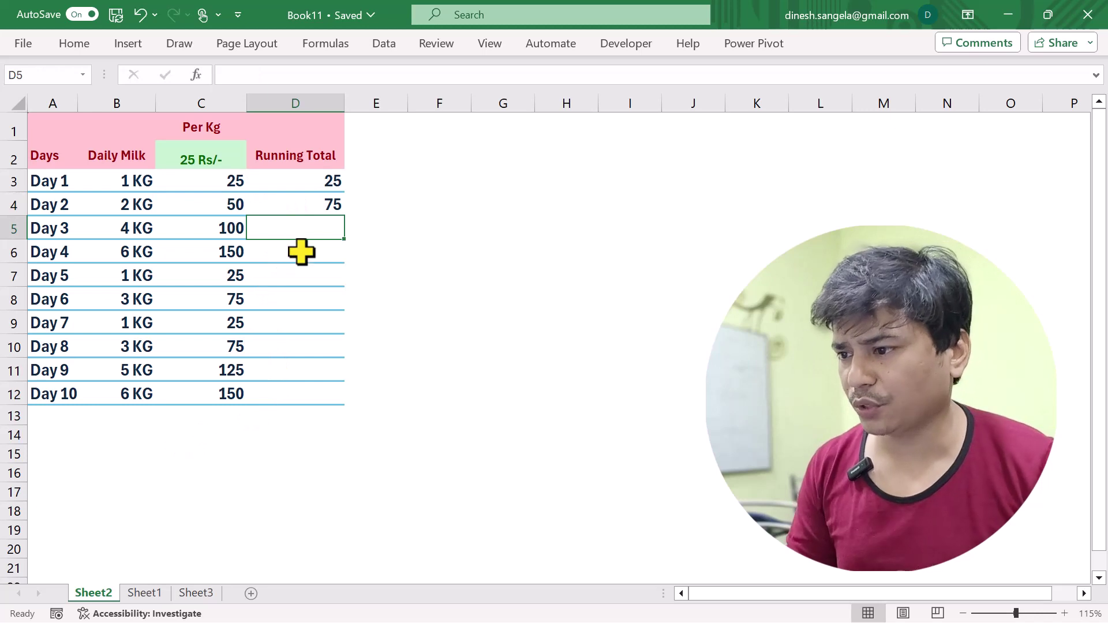
Step: Make D5 read =C5+D4, giving a Day 3 running total of 175
{"action": "type", "text": "="}
{"action": "left_click", "coordinate": [231, 230]}
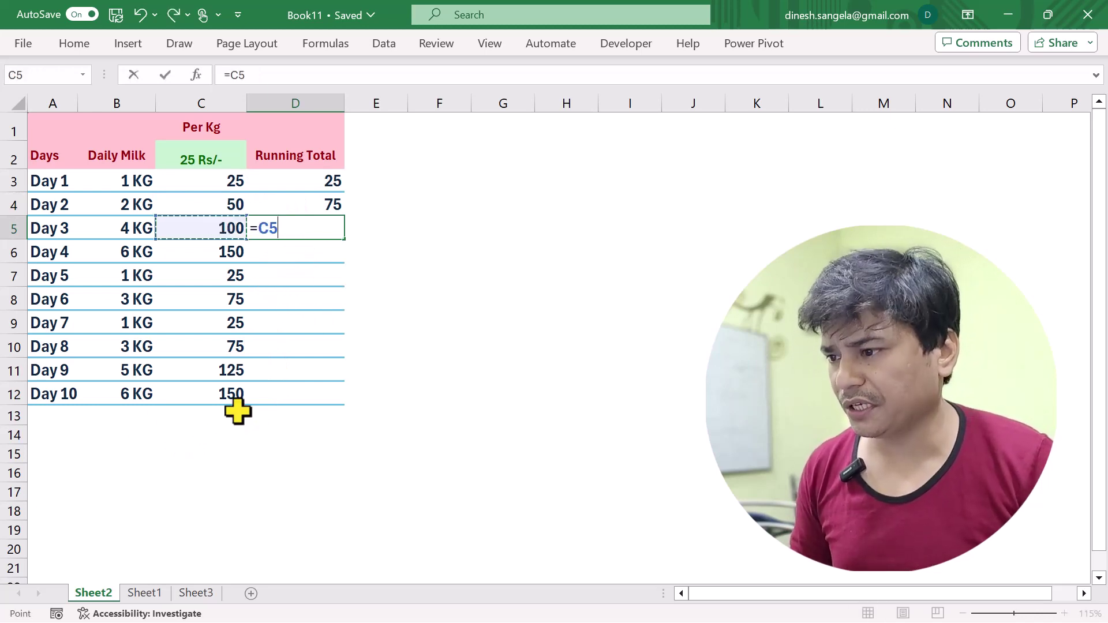
{"action": "key", "text": "Return"}
{"action": "type", "text": "="}
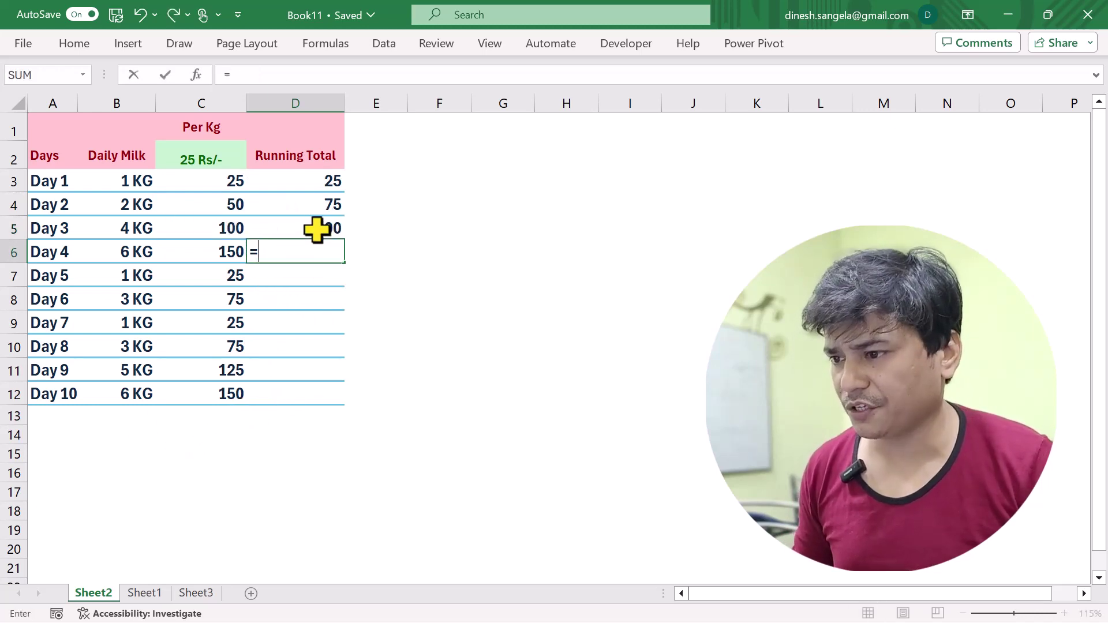
{"action": "key", "text": "Escape"}
{"action": "left_click", "coordinate": [316, 230]}
{"action": "double_click", "coordinate": [333, 230]}
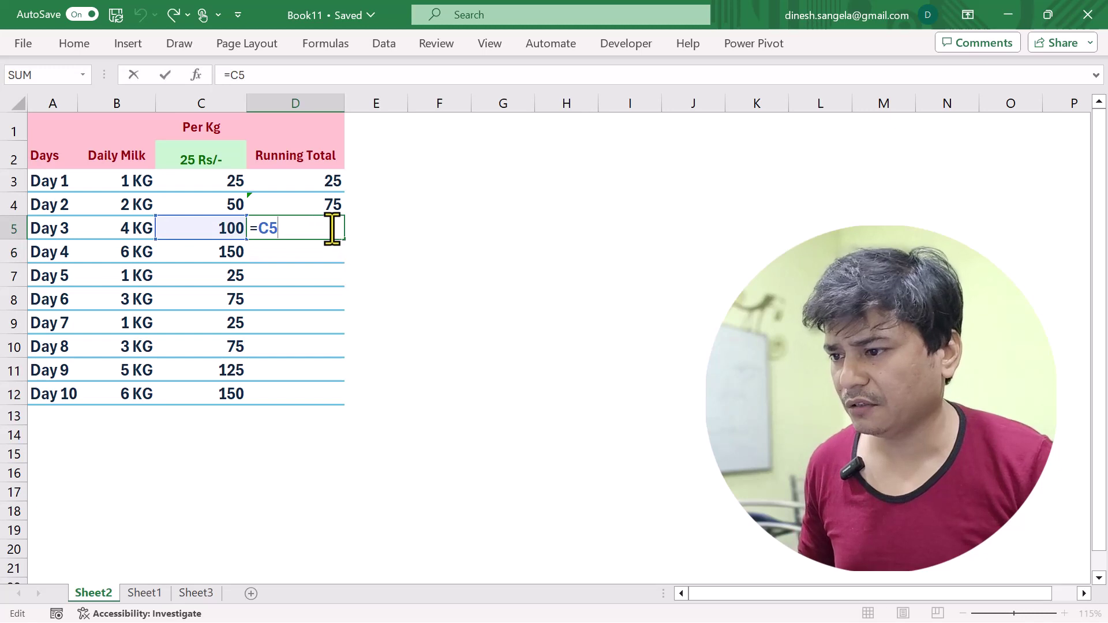
{"action": "left_click", "coordinate": [327, 205]}
{"action": "key", "text": "Return"}
Step: Make D6 read =C6+D5, giving a Day 4 running total of 325
{"action": "type", "text": "="}
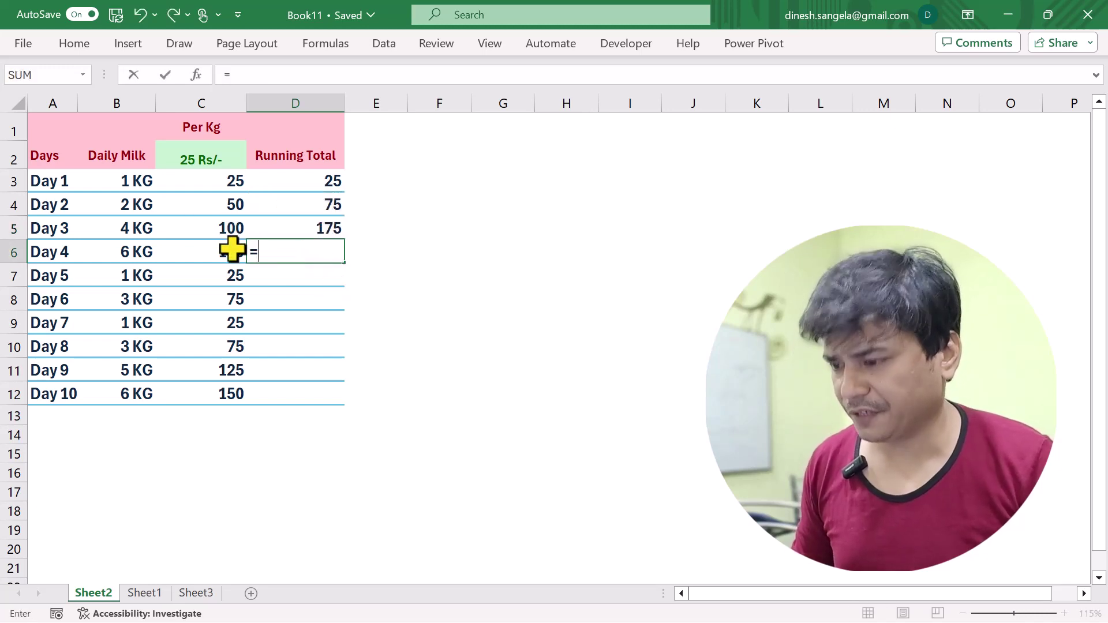
{"action": "left_click", "coordinate": [230, 249]}
{"action": "key", "text": "Return"}
{"action": "type", "text": "="}
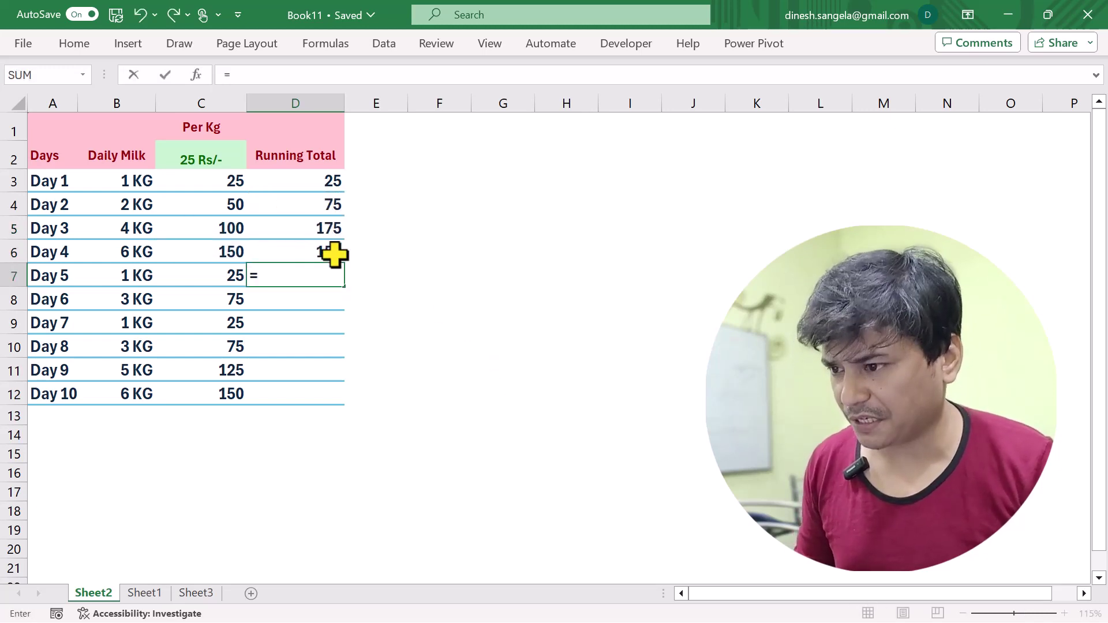
{"action": "left_click", "coordinate": [335, 253]}
{"action": "key", "text": "Escape"}
{"action": "left_click", "coordinate": [339, 252]}
{"action": "double_click", "coordinate": [339, 253]}
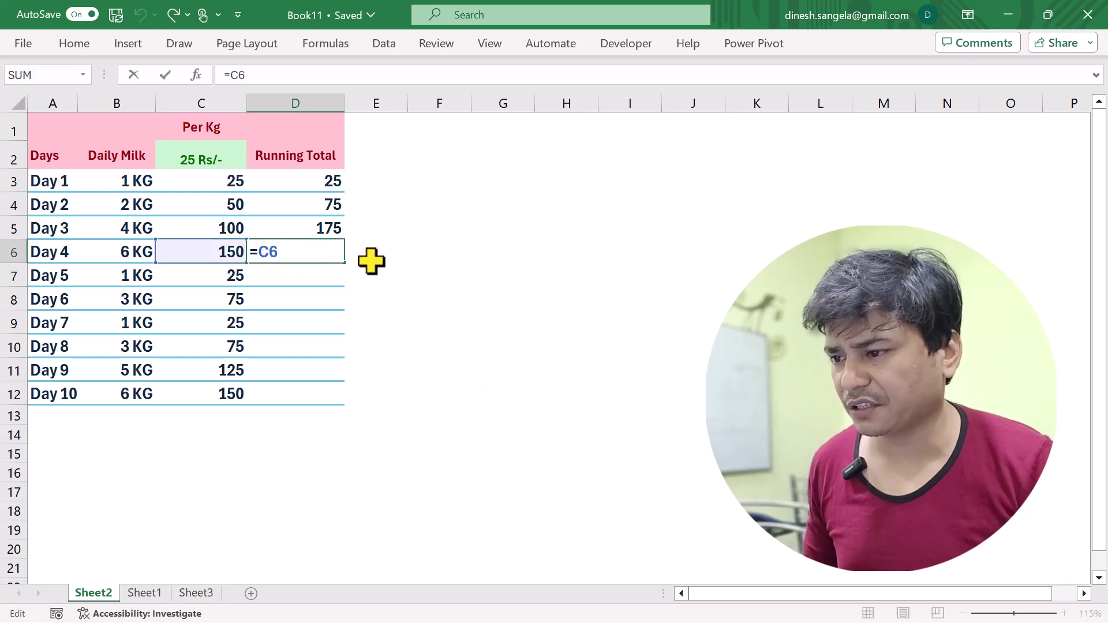
{"action": "type", "text": "+"}
{"action": "left_click", "coordinate": [326, 224]}
{"action": "key", "text": "Return"}
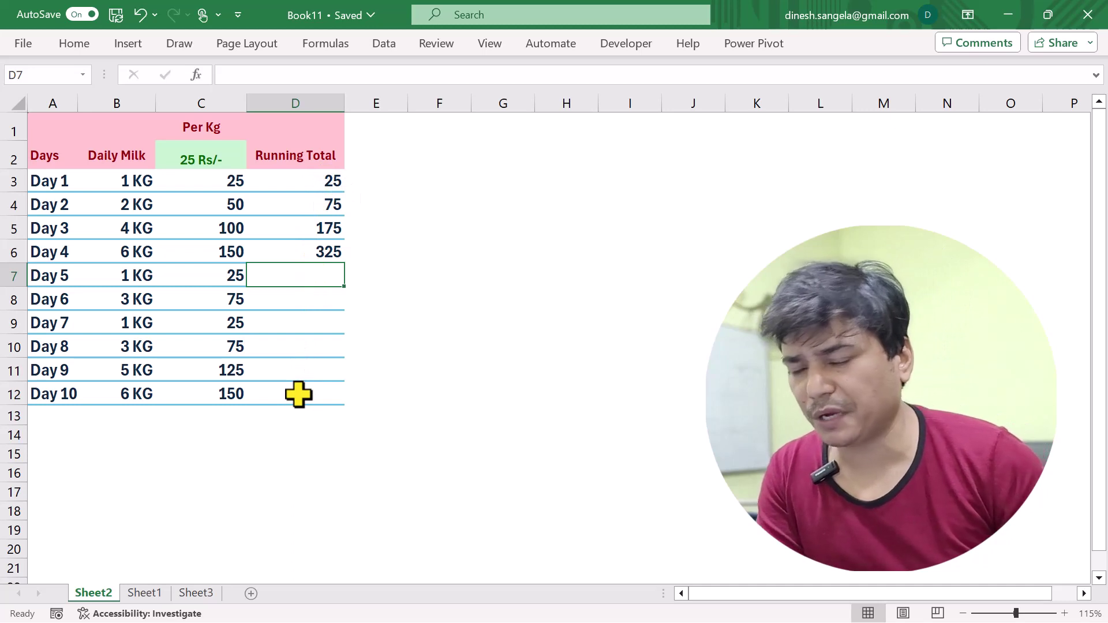
Step: Delete the hand-built running totals in D3:D7
{"action": "left_click_drag", "start_coordinate": [329, 183], "coordinate": [329, 267]}
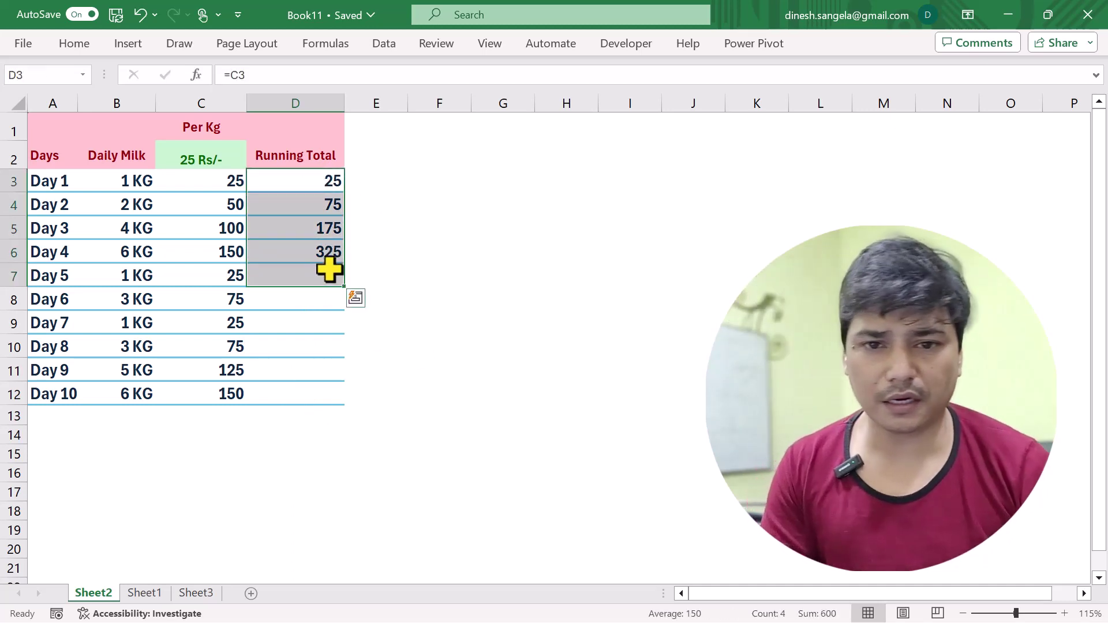
{"action": "key", "text": "Delete"}
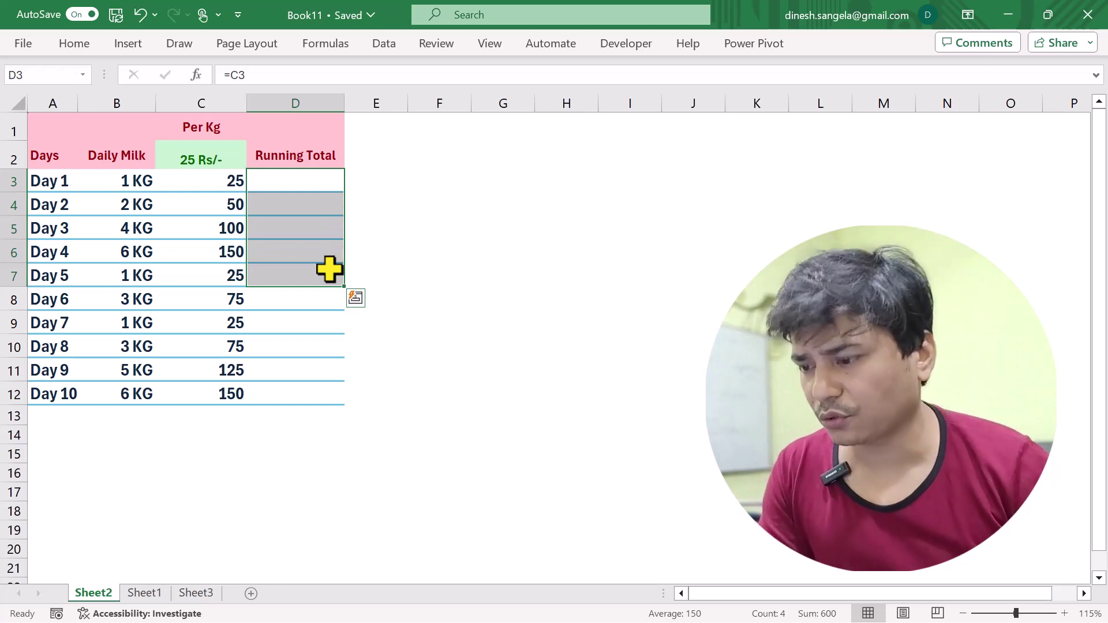
{"action": "left_click", "coordinate": [311, 190]}
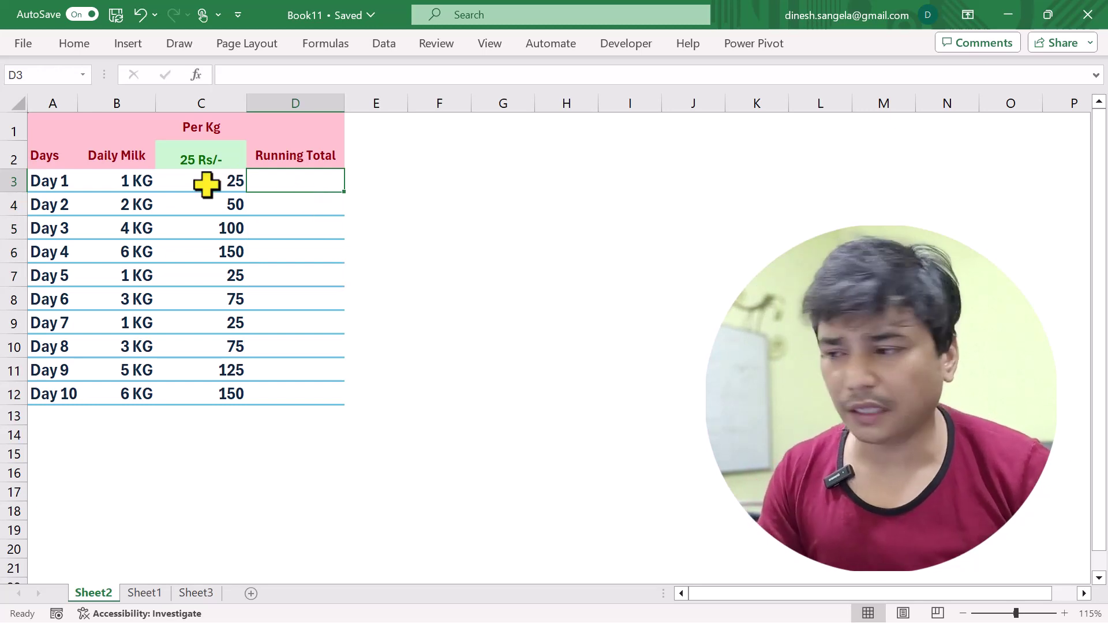
Step: Apply the Quick Analysis Running Total to C3:C12, filling D3:D12 with =SUM($C$3:C3)
{"action": "left_click_drag", "start_coordinate": [206, 181], "coordinate": [188, 392]}
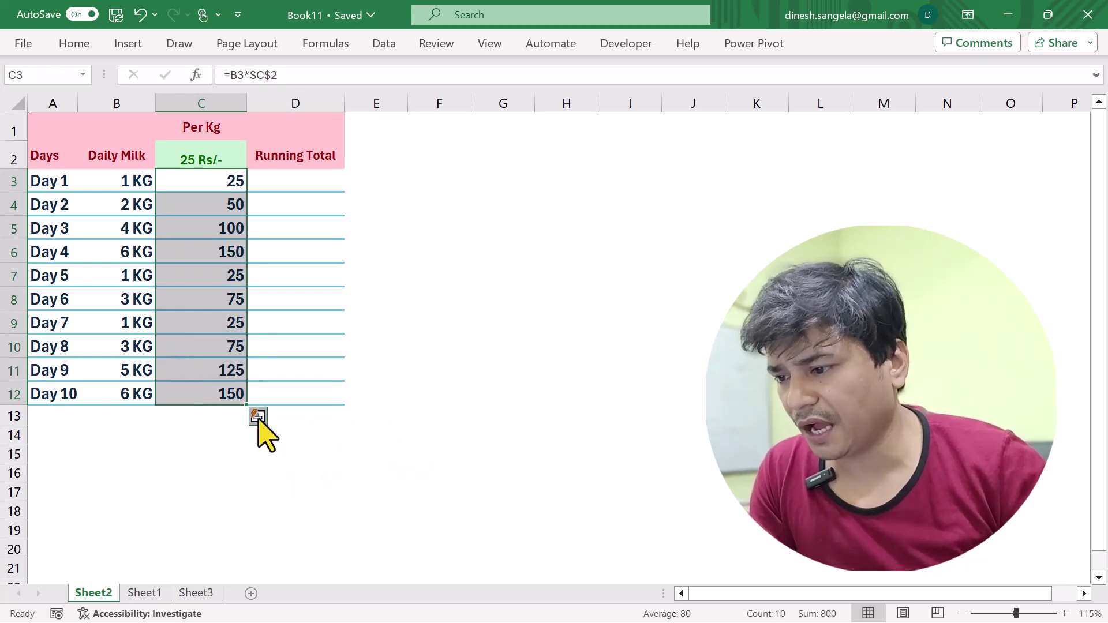
{"action": "left_click", "coordinate": [258, 418]}
{"action": "left_click", "coordinate": [225, 450]}
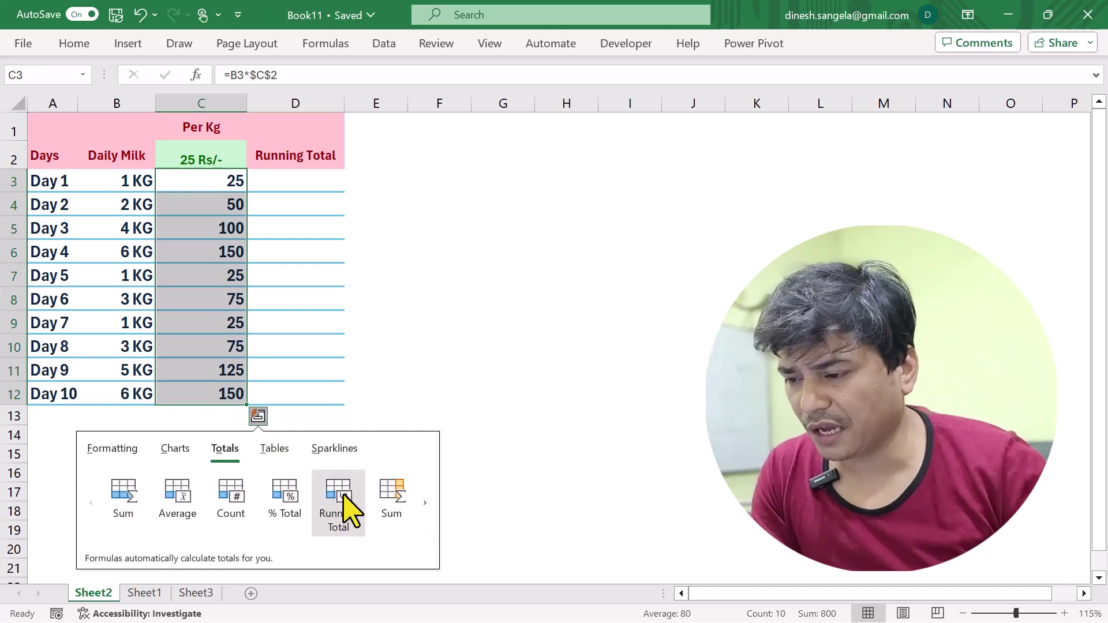
{"action": "left_click", "coordinate": [426, 505]}
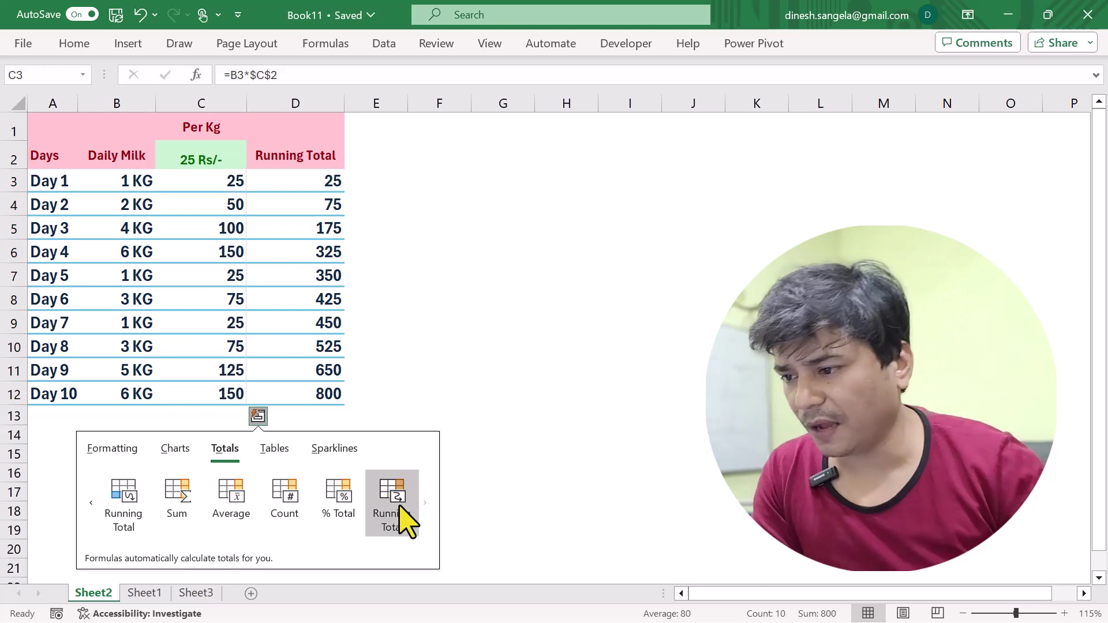
{"action": "left_click", "coordinate": [404, 516]}
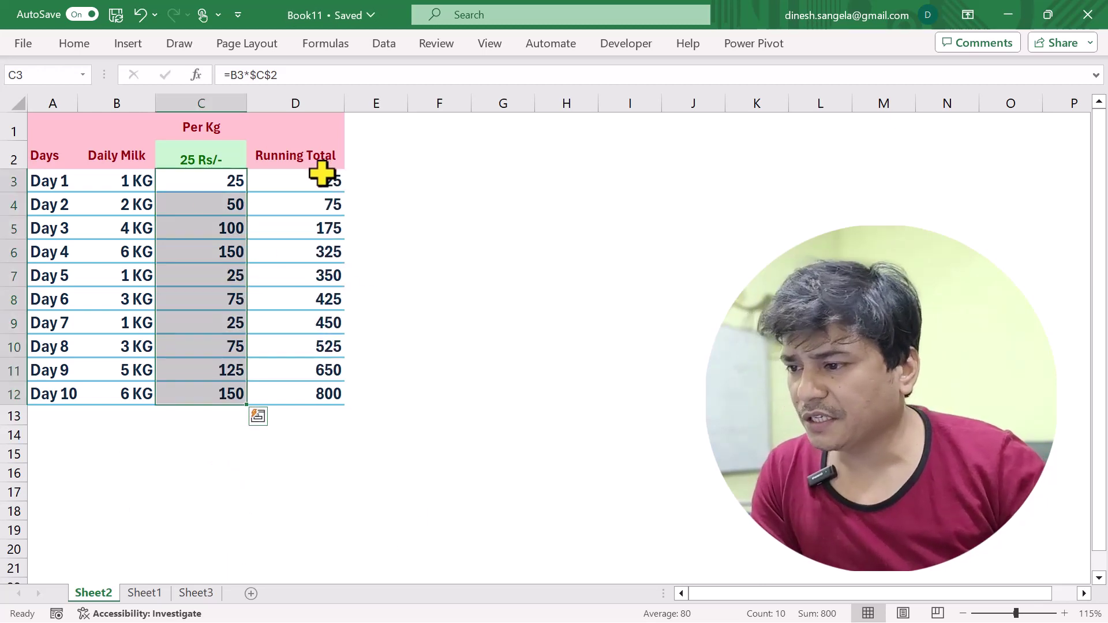
{"action": "left_click_drag", "start_coordinate": [321, 173], "coordinate": [309, 387]}
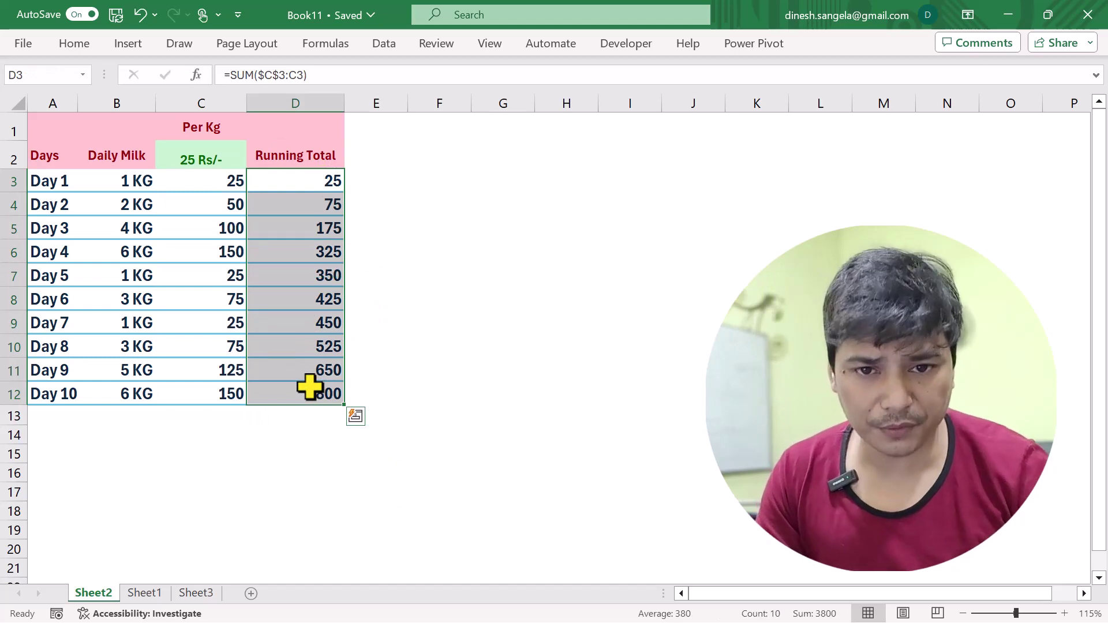
Step: Add an 800 Rs/- Sum total in C13 and check D12's =SUM($C$3:C12)
{"action": "mouse_move", "coordinate": [230, 188]}
{"action": "left_mouse_down"}
{"action": "mouse_move", "coordinate": [255, 421]}
{"action": "mouse_move", "coordinate": [235, 413]}
{"action": "left_mouse_up"}
{"action": "scroll", "coordinate": [235, 414], "scroll_direction": "up", "scroll_amount": 1, "text": "ctrl"}
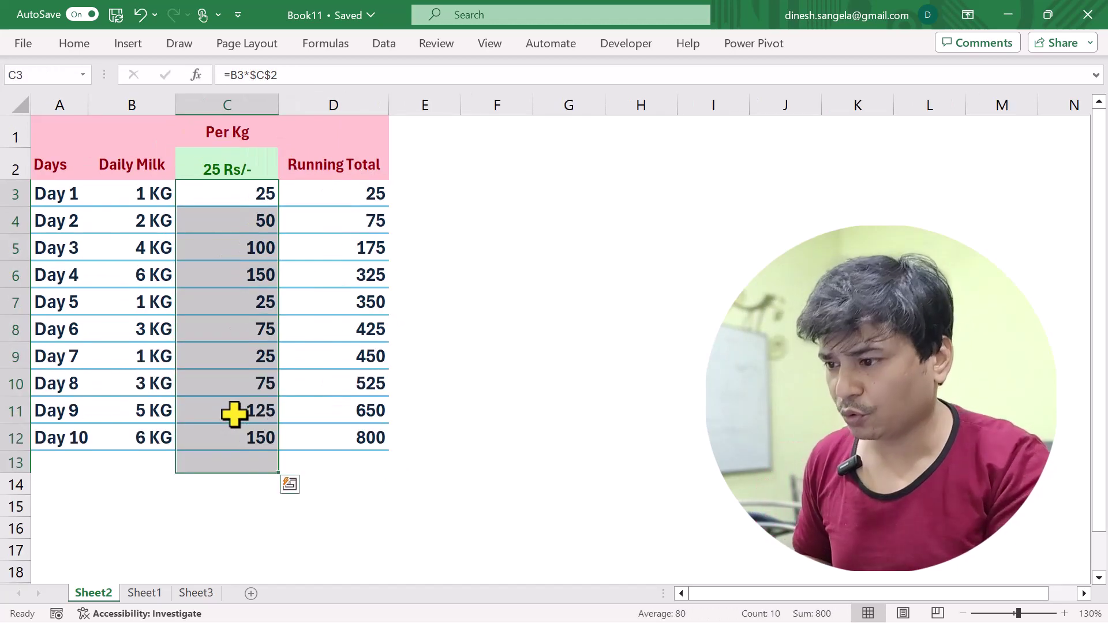
{"action": "left_click", "coordinate": [245, 464]}
{"action": "left_click_drag", "start_coordinate": [362, 200], "coordinate": [360, 442]}
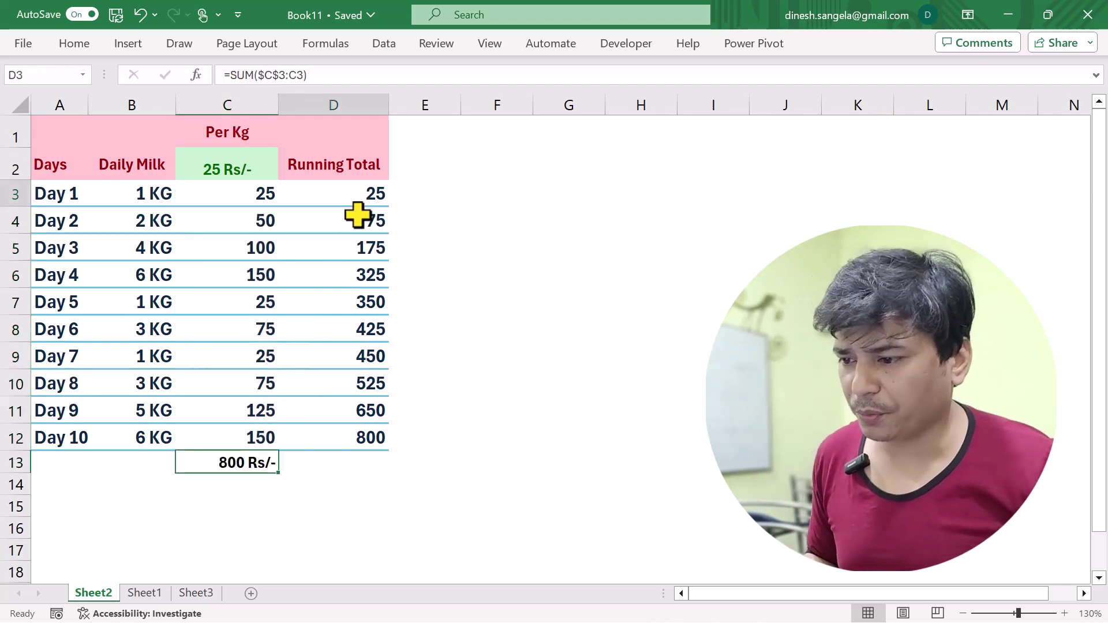
{"action": "left_click", "coordinate": [360, 442]}
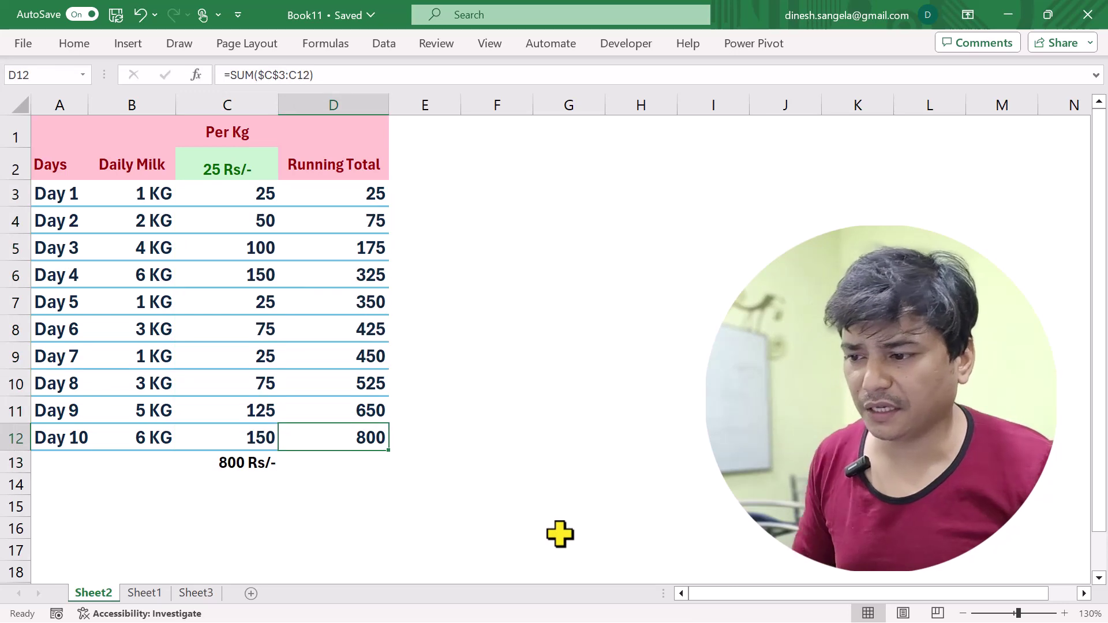